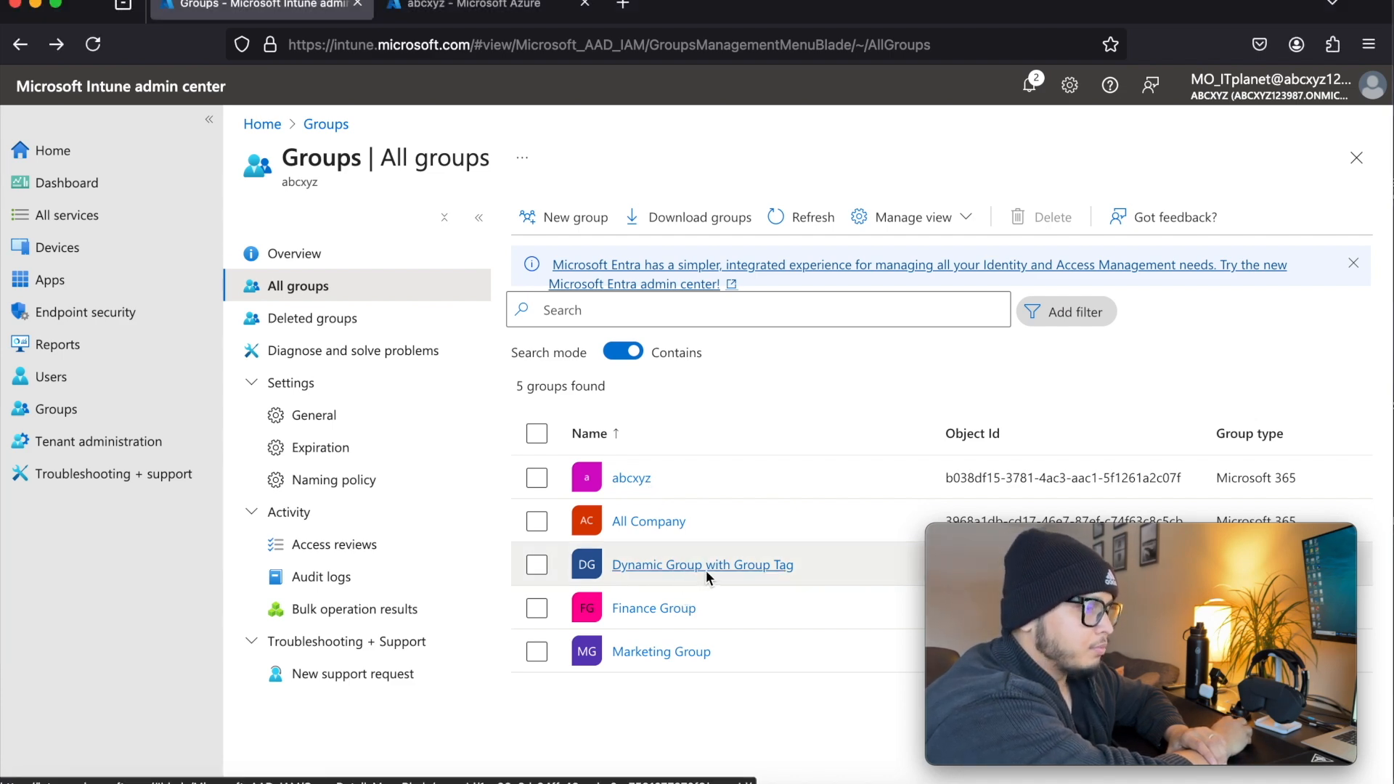
# Start a new security group and name it Hardware ID Group
pyautogui.hscroll(1, 705, 569)
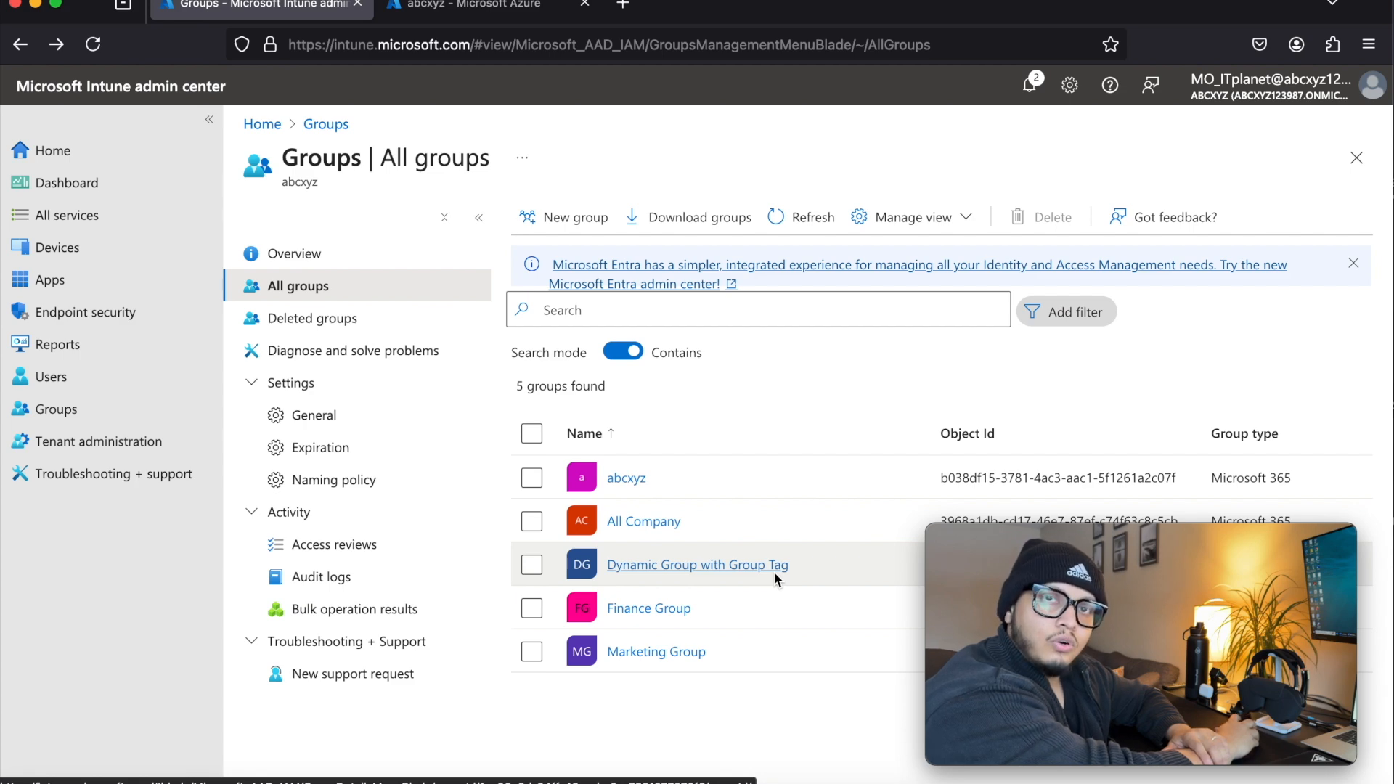
pyautogui.click(552, 218)
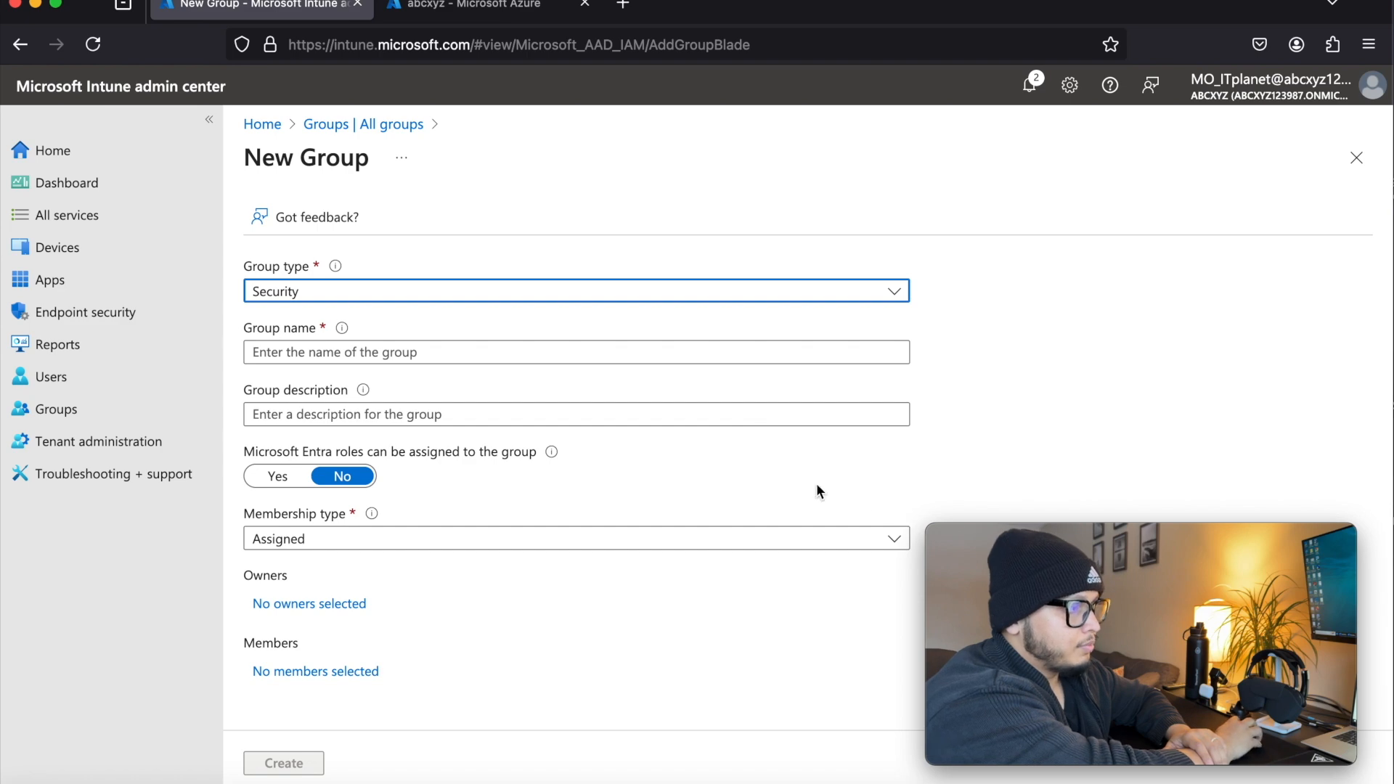
pyautogui.click(329, 351)
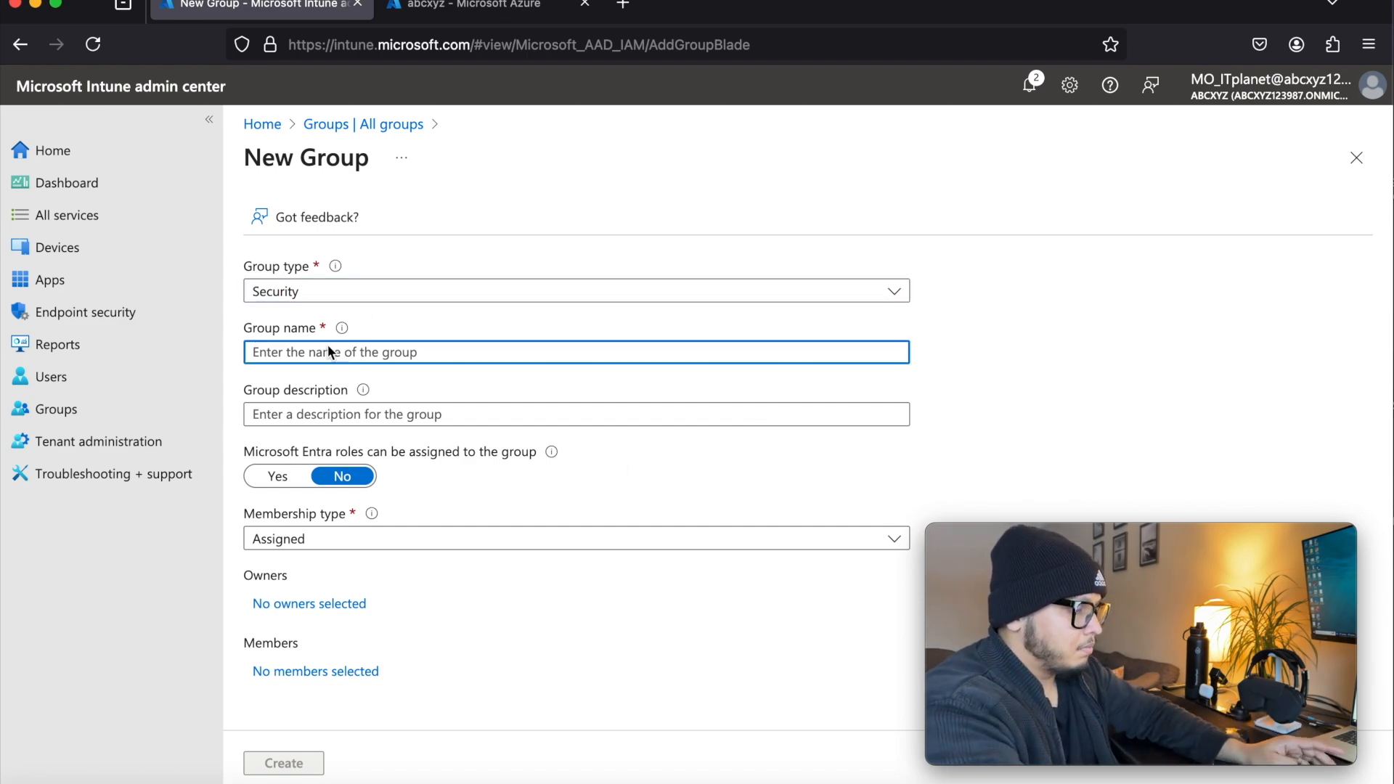
pyautogui.write('Hardw')
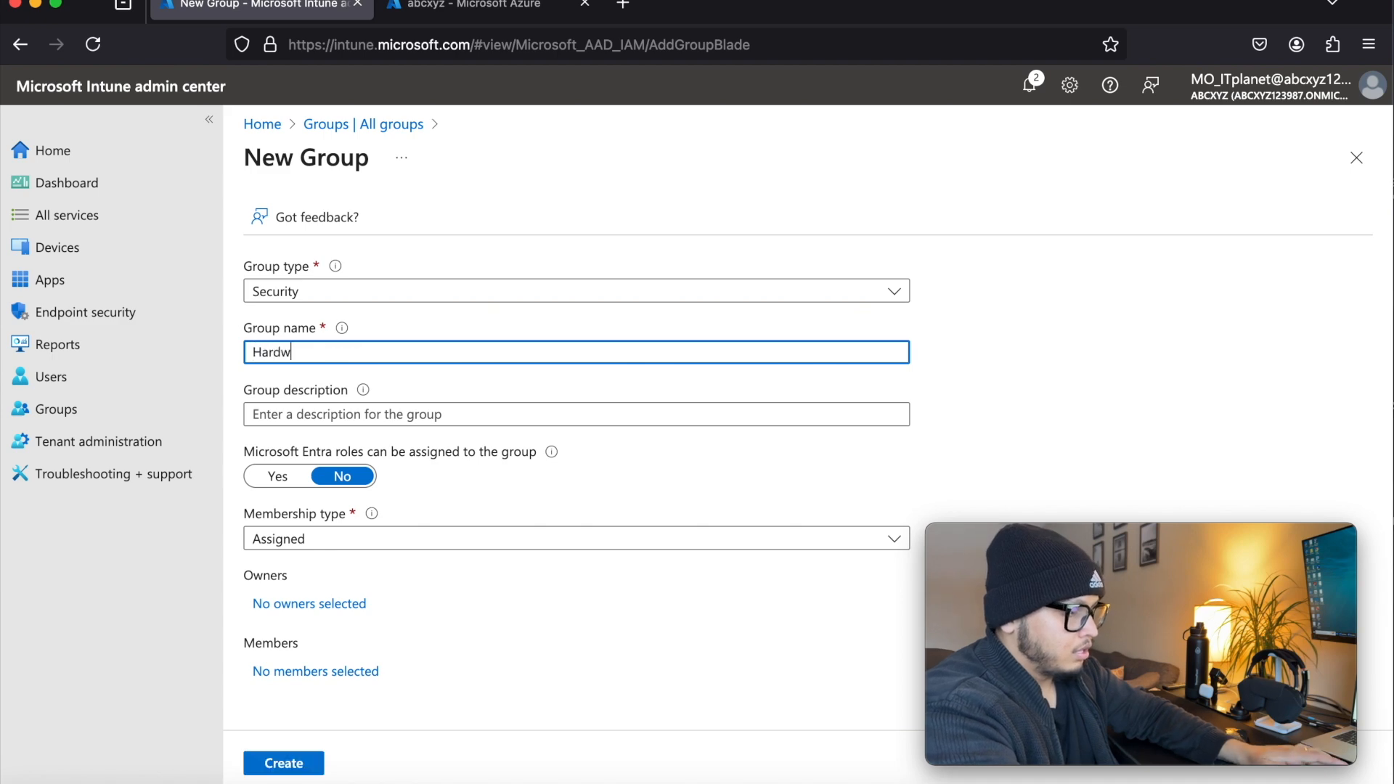
pyautogui.write('are ID dy')
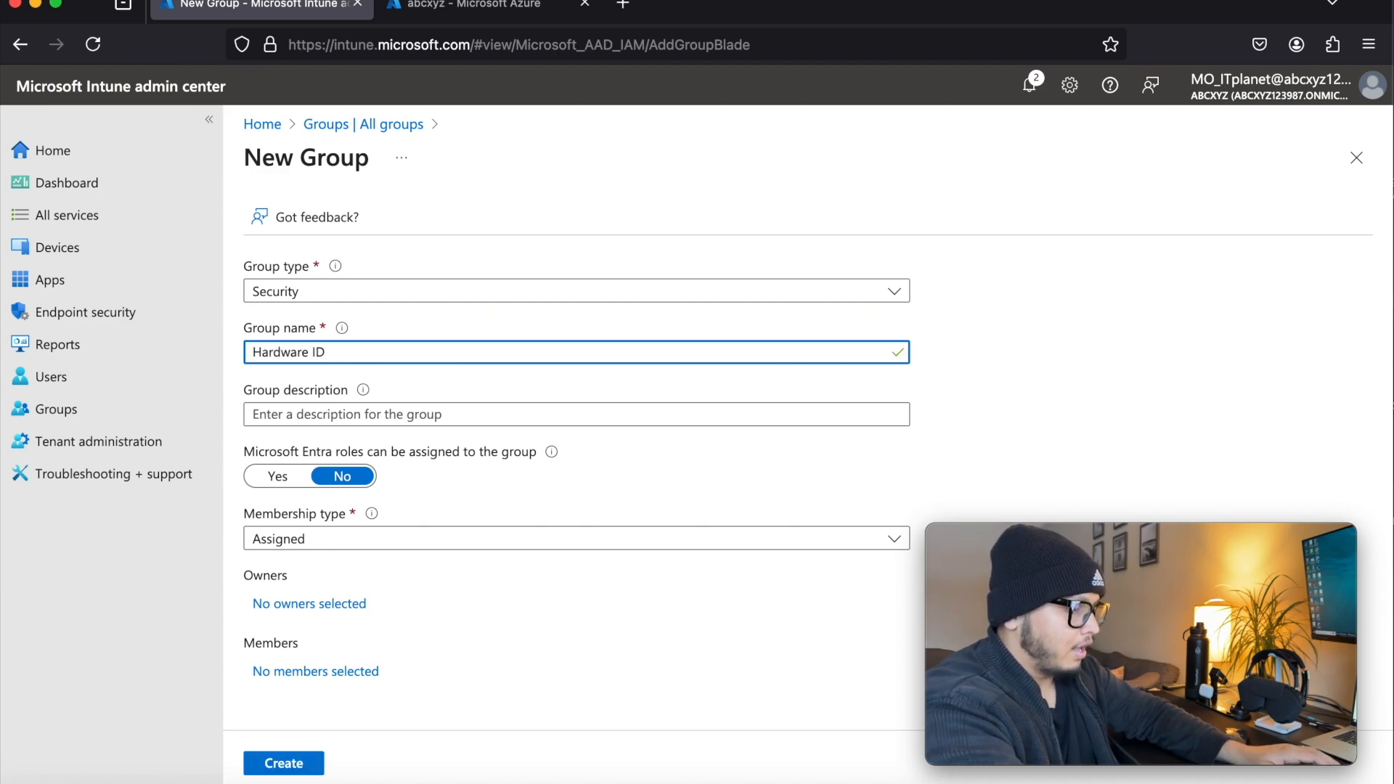
pyautogui.press('BackSpace')
pyautogui.press('BackSpace')
pyautogui.write('Group')
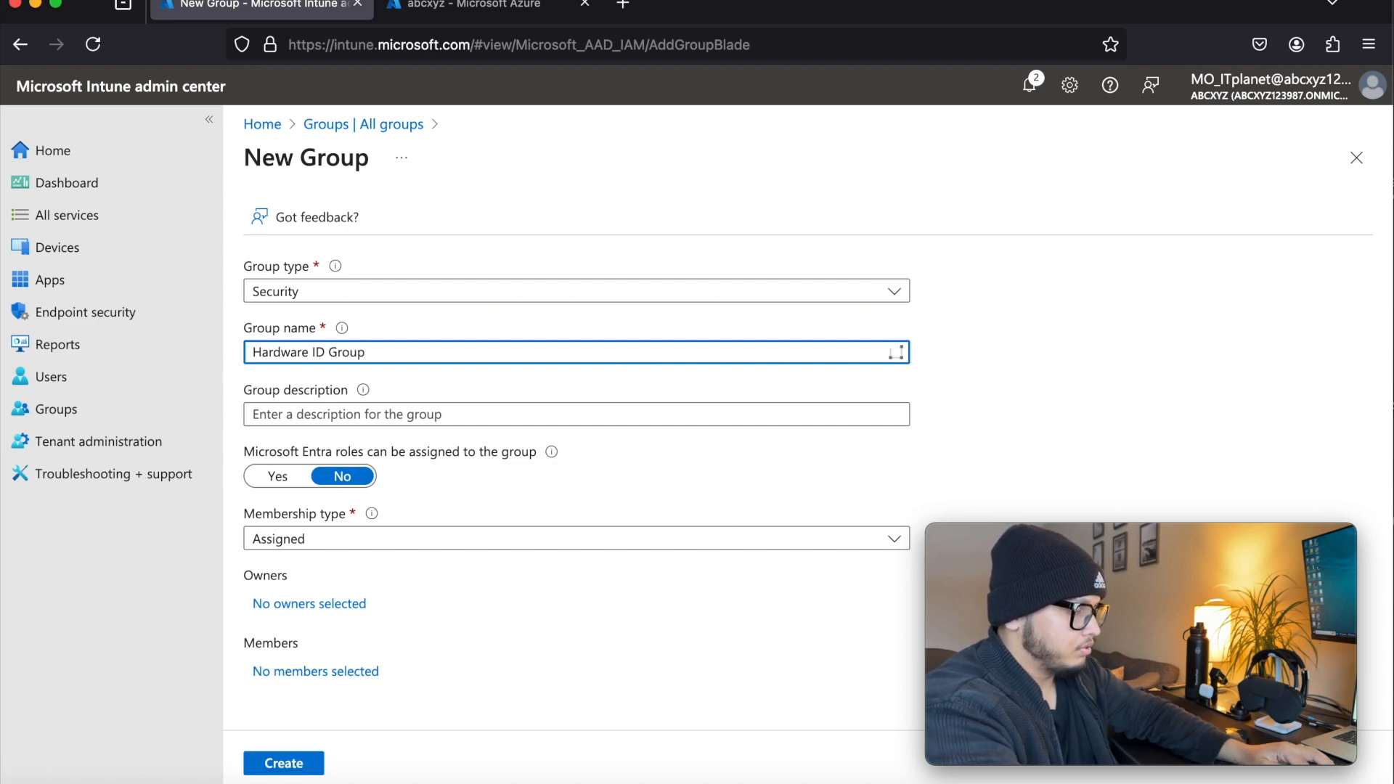
# Enter the group description "All devices will be part of this group based on HWID."
pyautogui.click(378, 412)
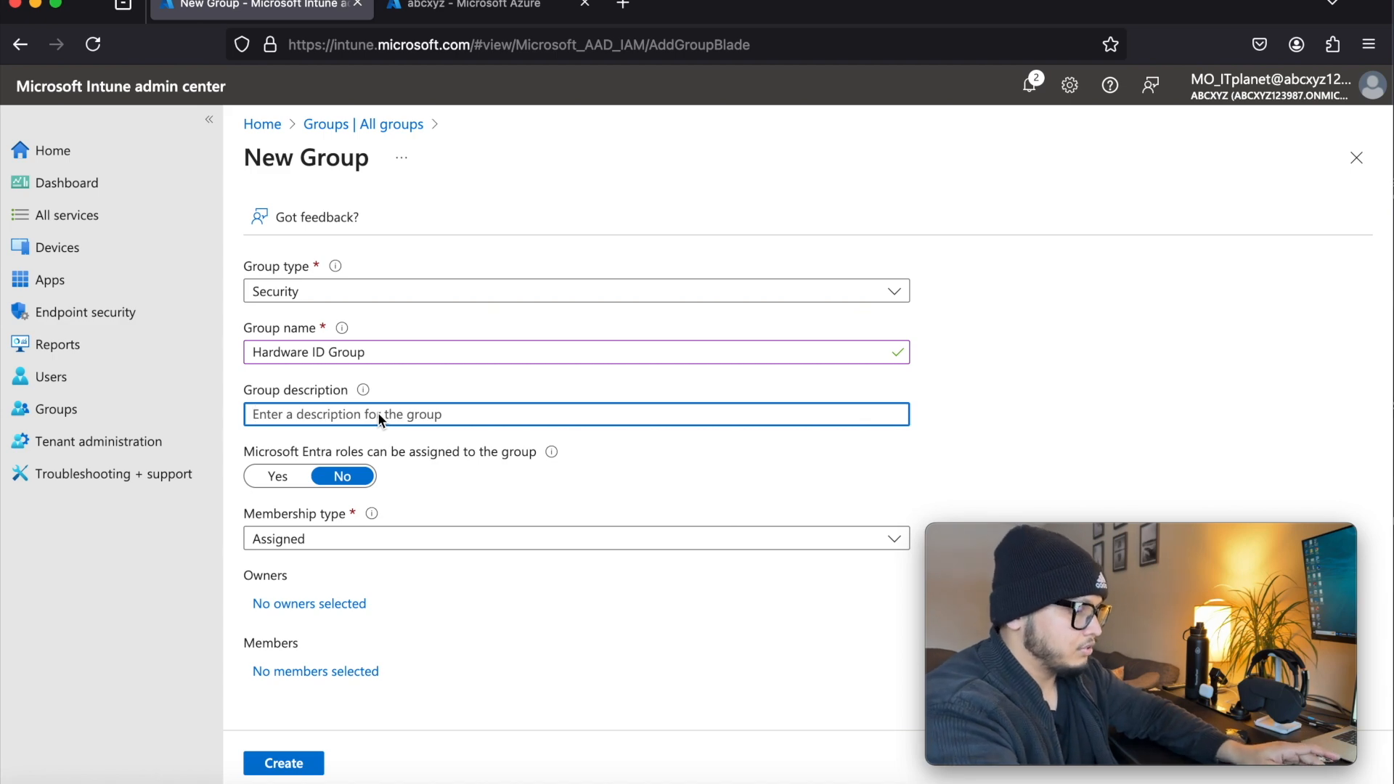
pyautogui.write('All dev')
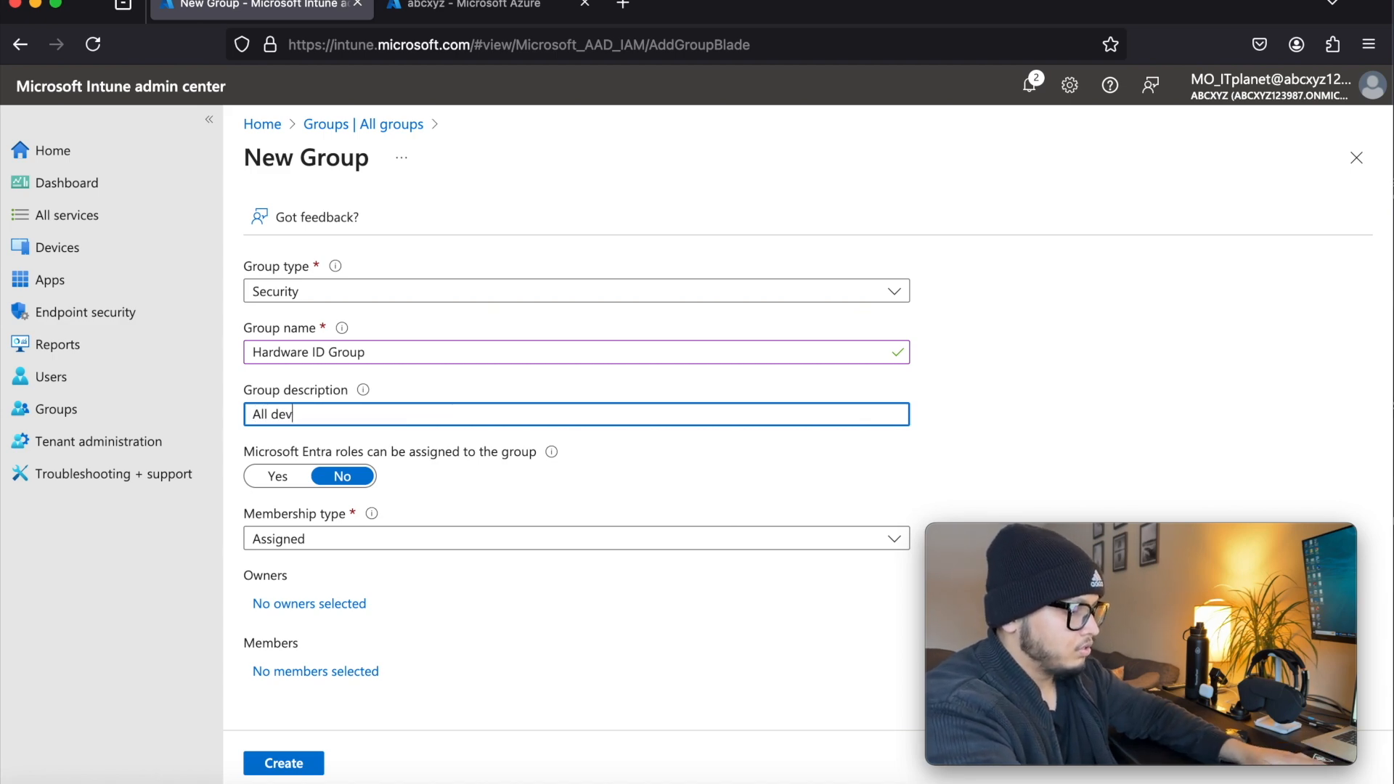
pyautogui.write('ices wirt')
pyautogui.press('BackSpace')
pyautogui.press('BackSpace')
pyautogui.press('BackSpace')
pyautogui.press('BackSpace')
pyautogui.write('ll be part of this gr')
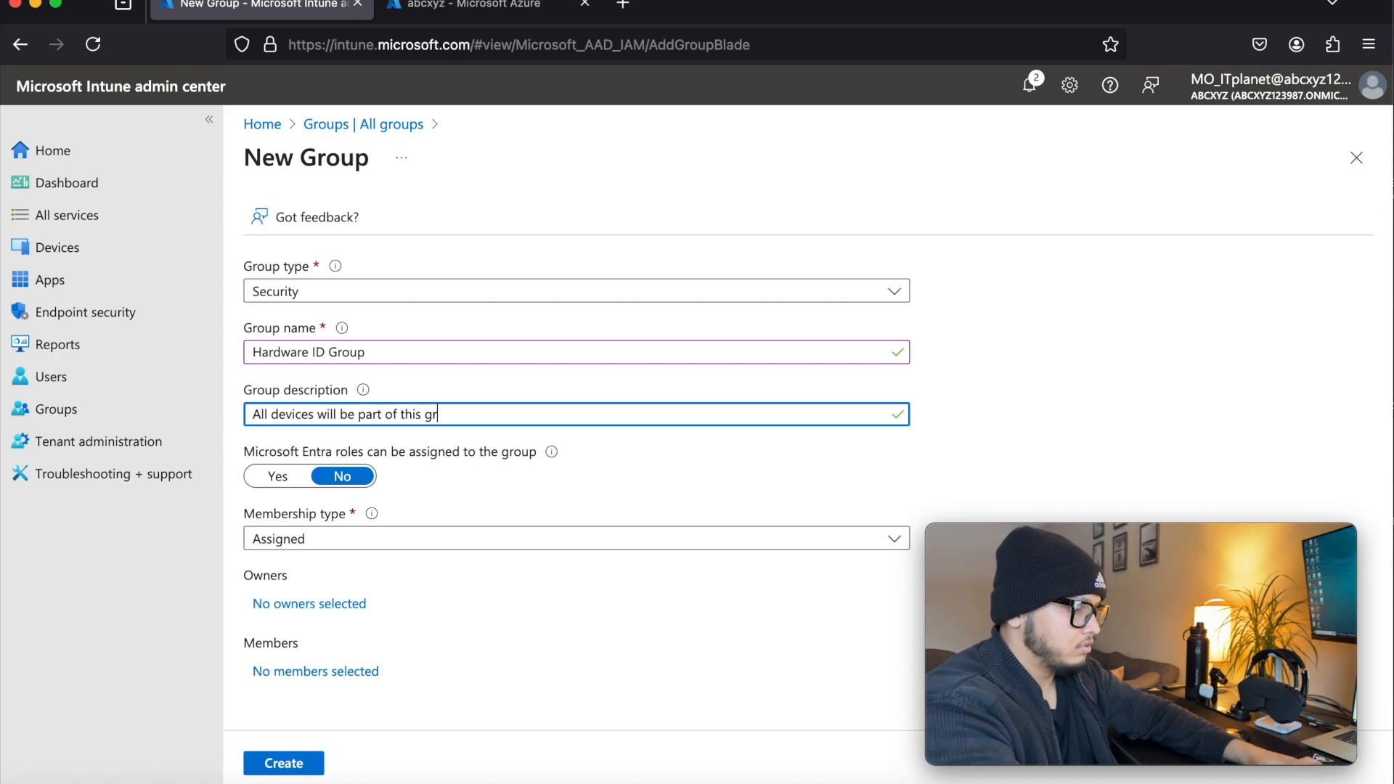
pyautogui.write('oup based on HWID.')
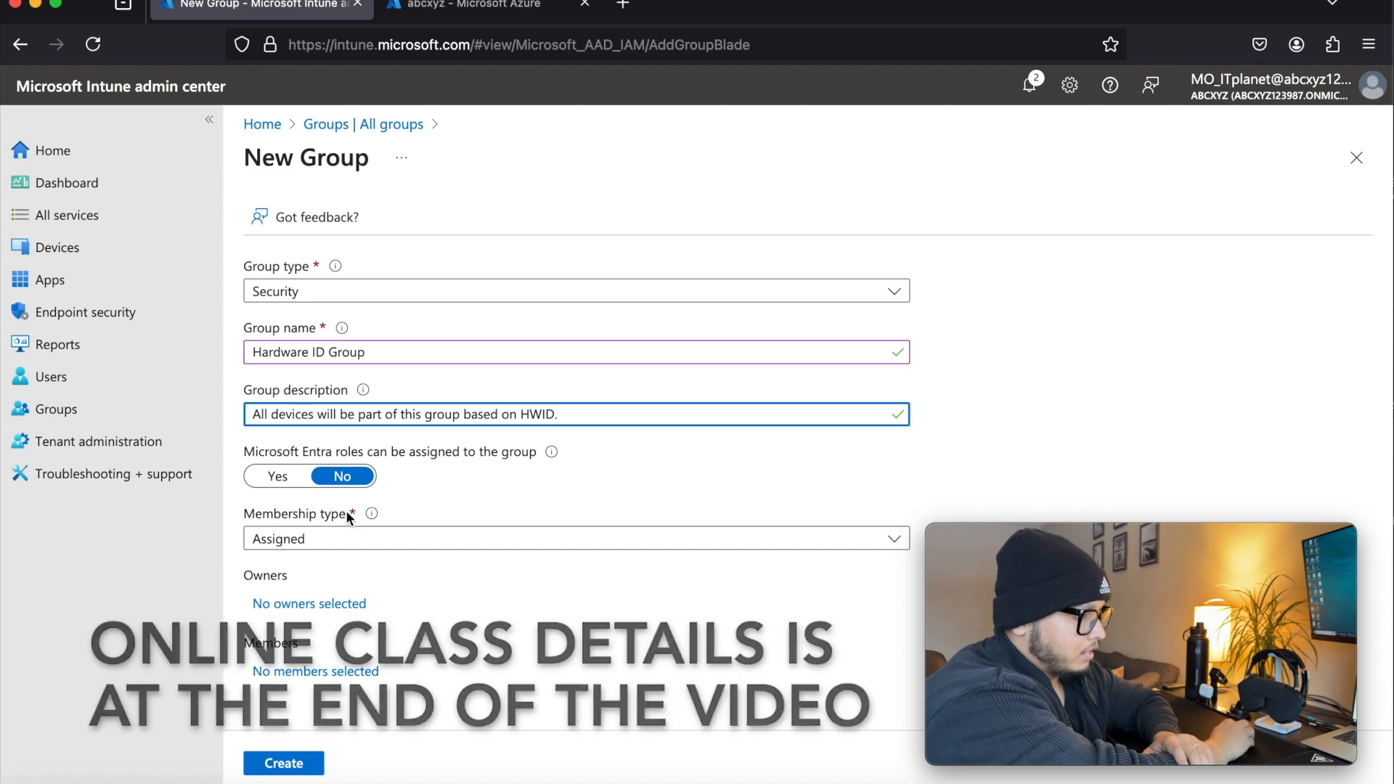
# Set the membership type to Dynamic Device and save the dynamic query rule (device.devicePhysicalIDs -any _ -contains "[ZTDId]")
pyautogui.click(351, 537)
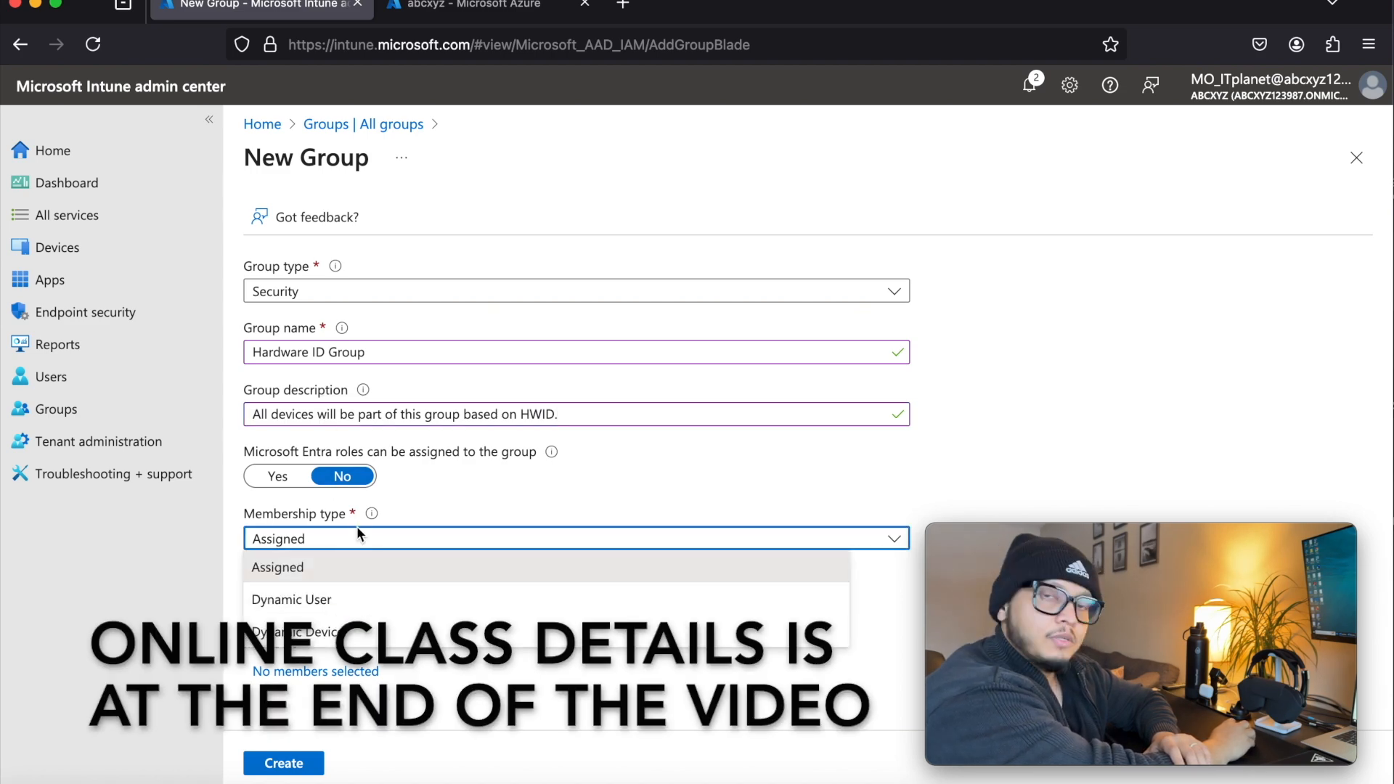
pyautogui.click(359, 637)
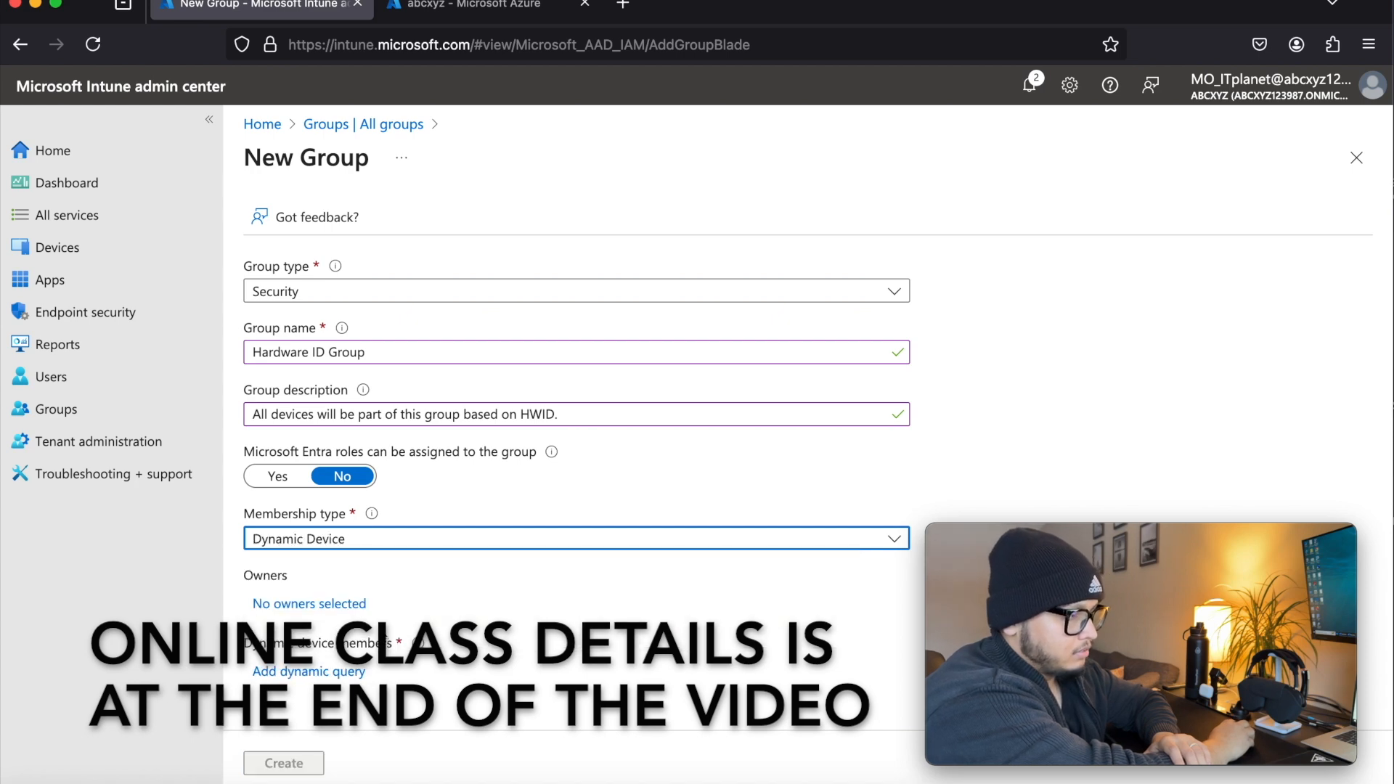
pyautogui.click(307, 672)
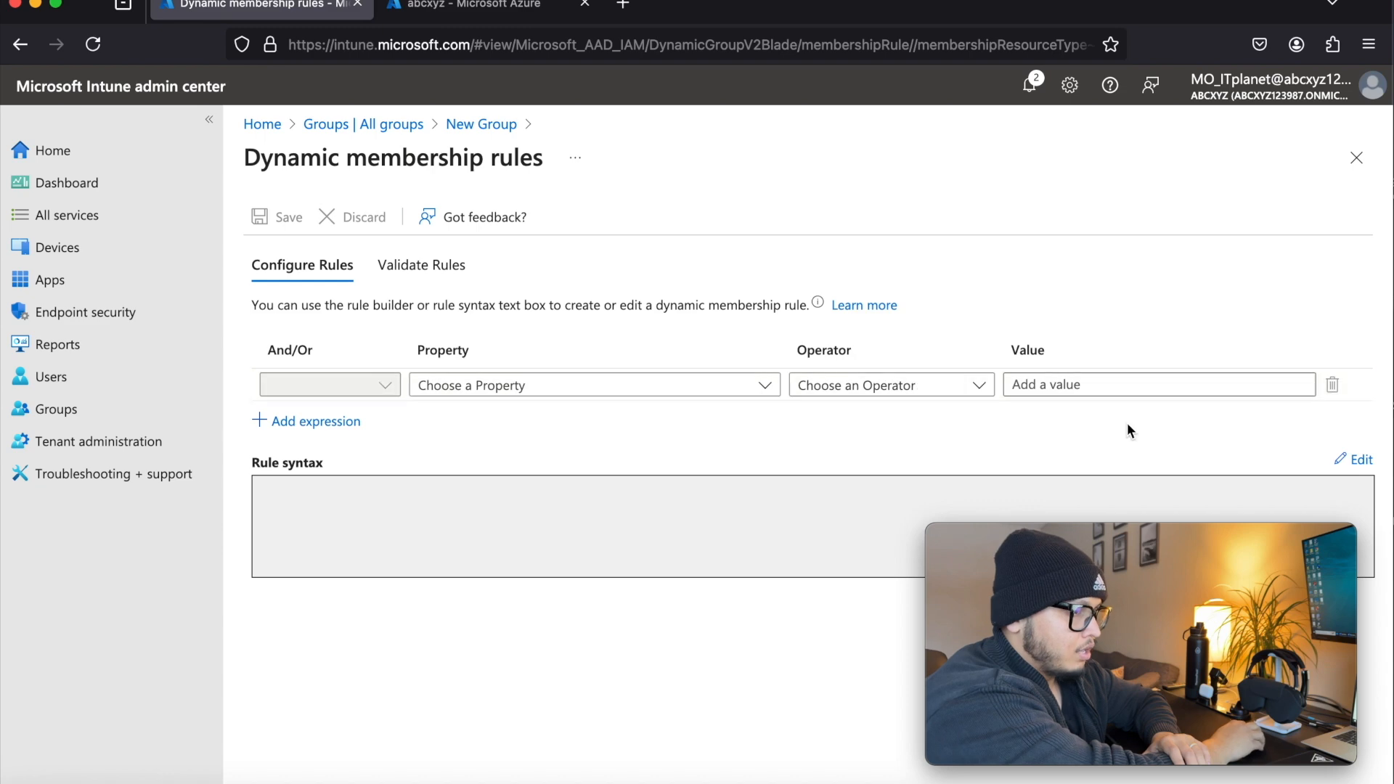
pyautogui.click(1360, 459)
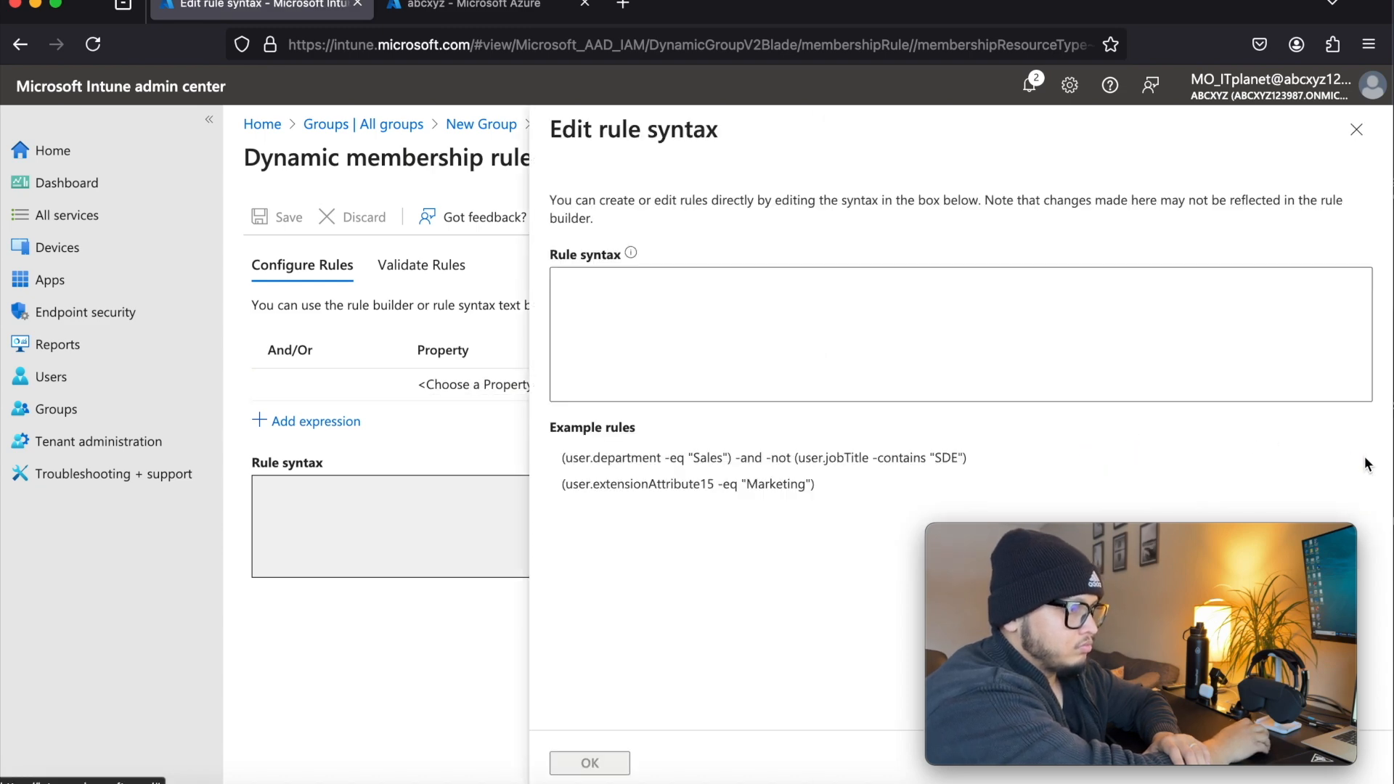
pyautogui.click(712, 327)
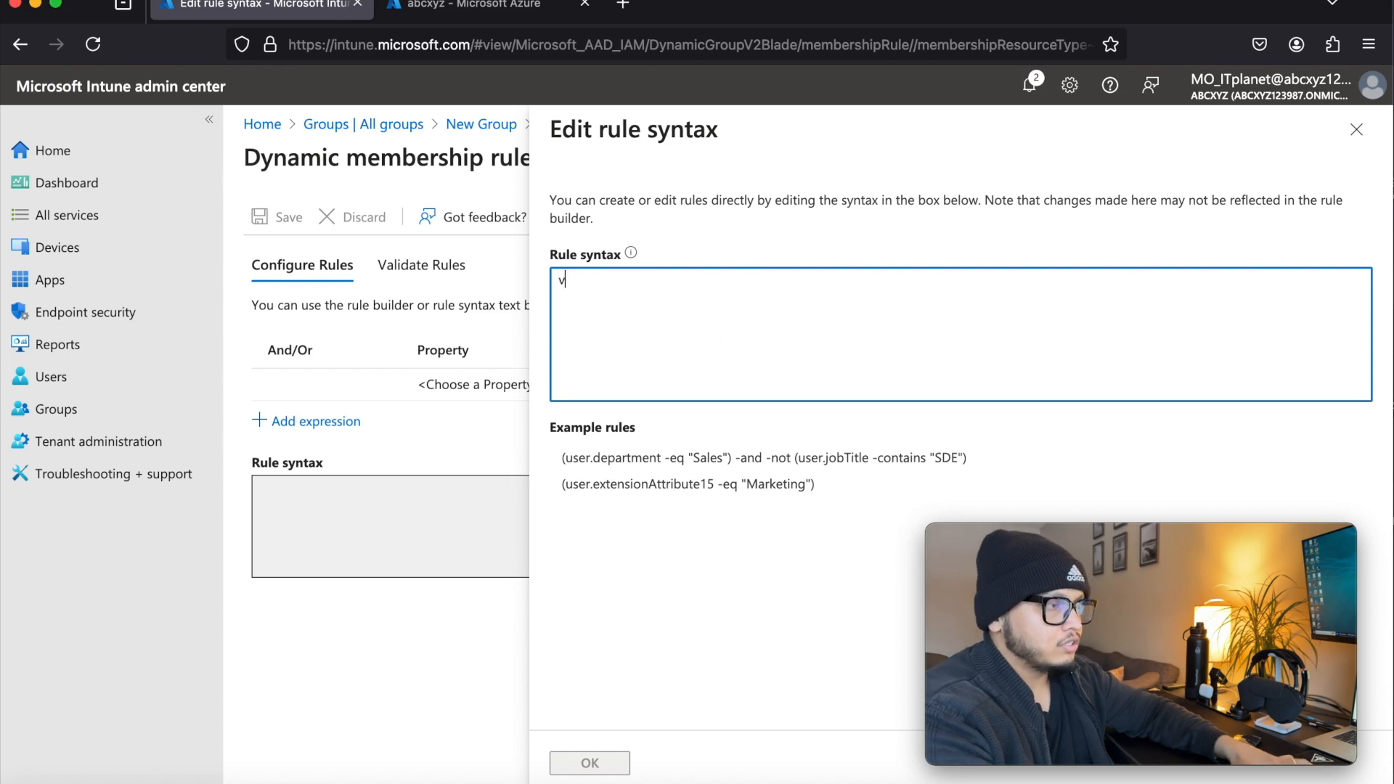
pyautogui.write('(device.devicePhysicalIDs -any _ -contains "[ZTDId]")')
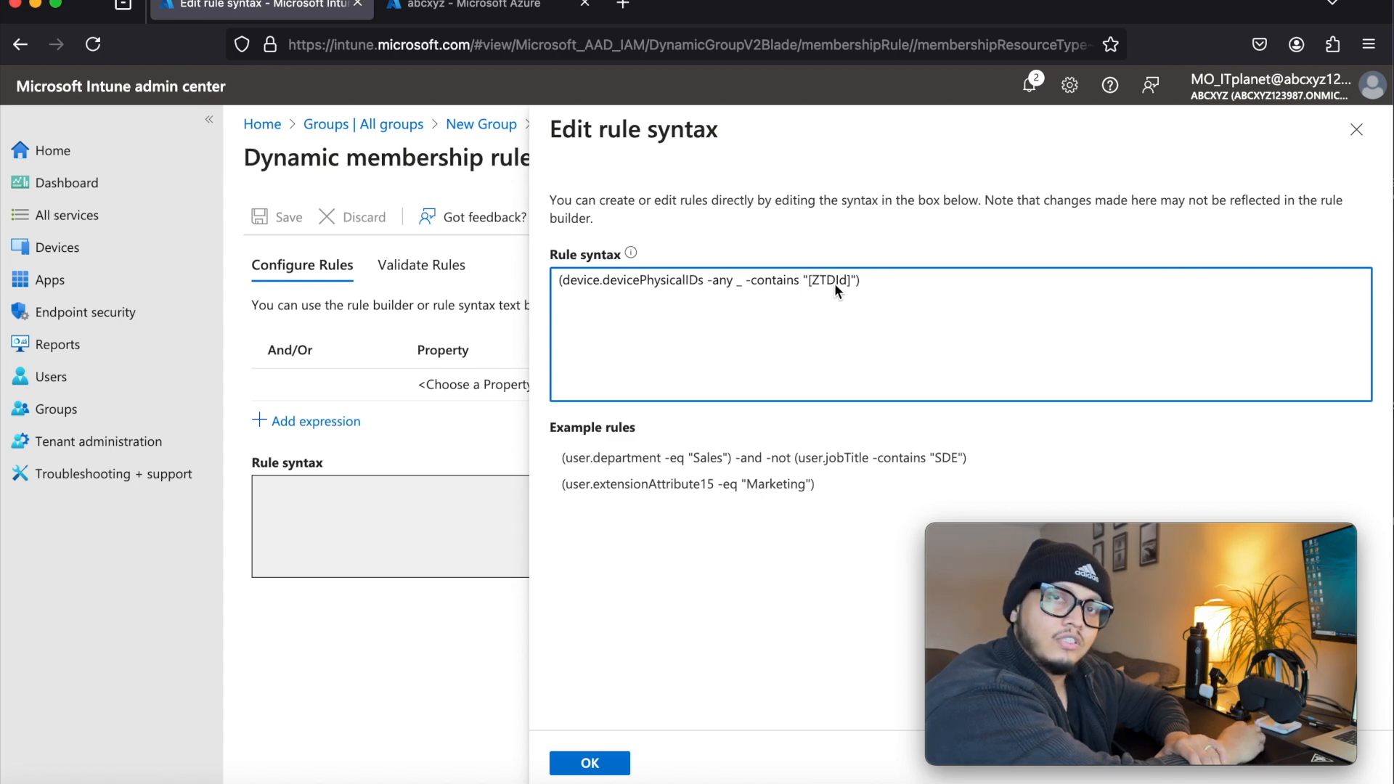
pyautogui.click(614, 764)
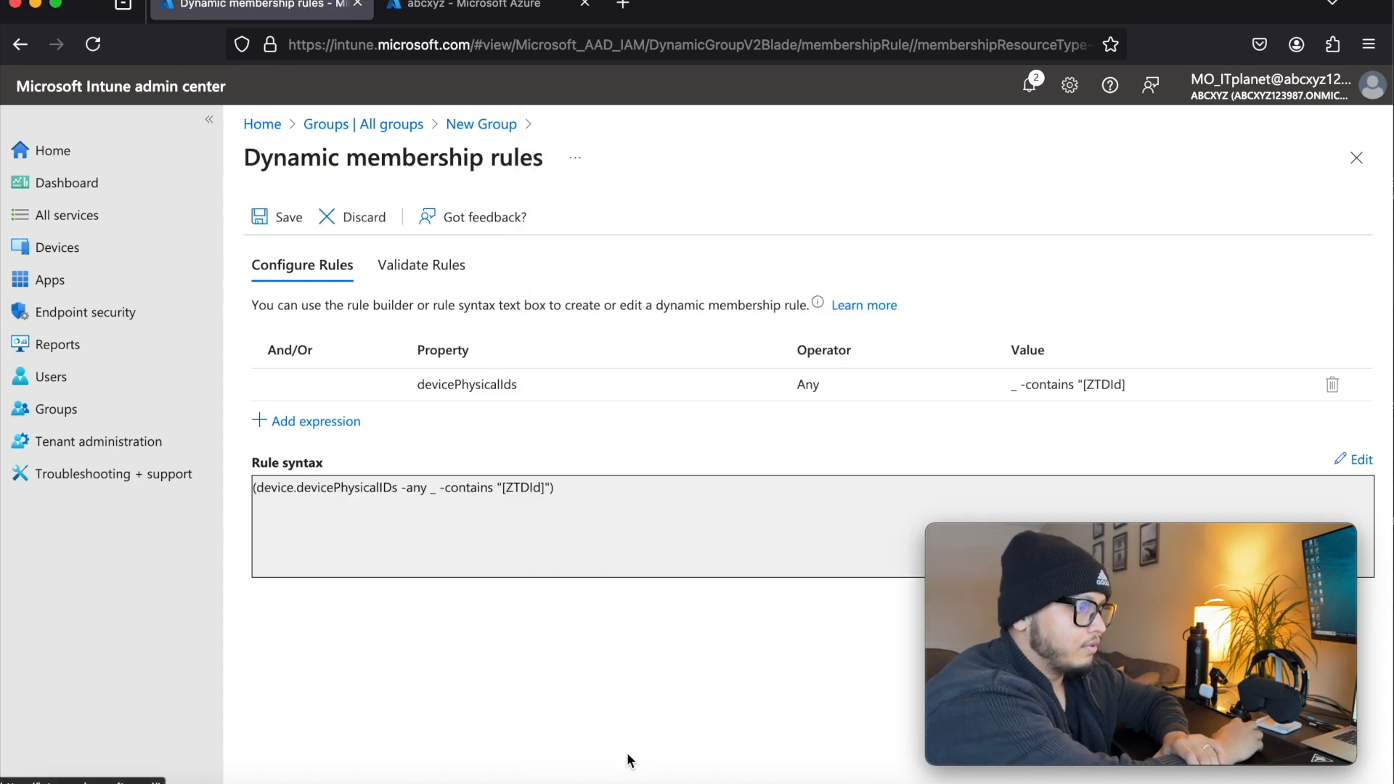
pyautogui.click(290, 217)
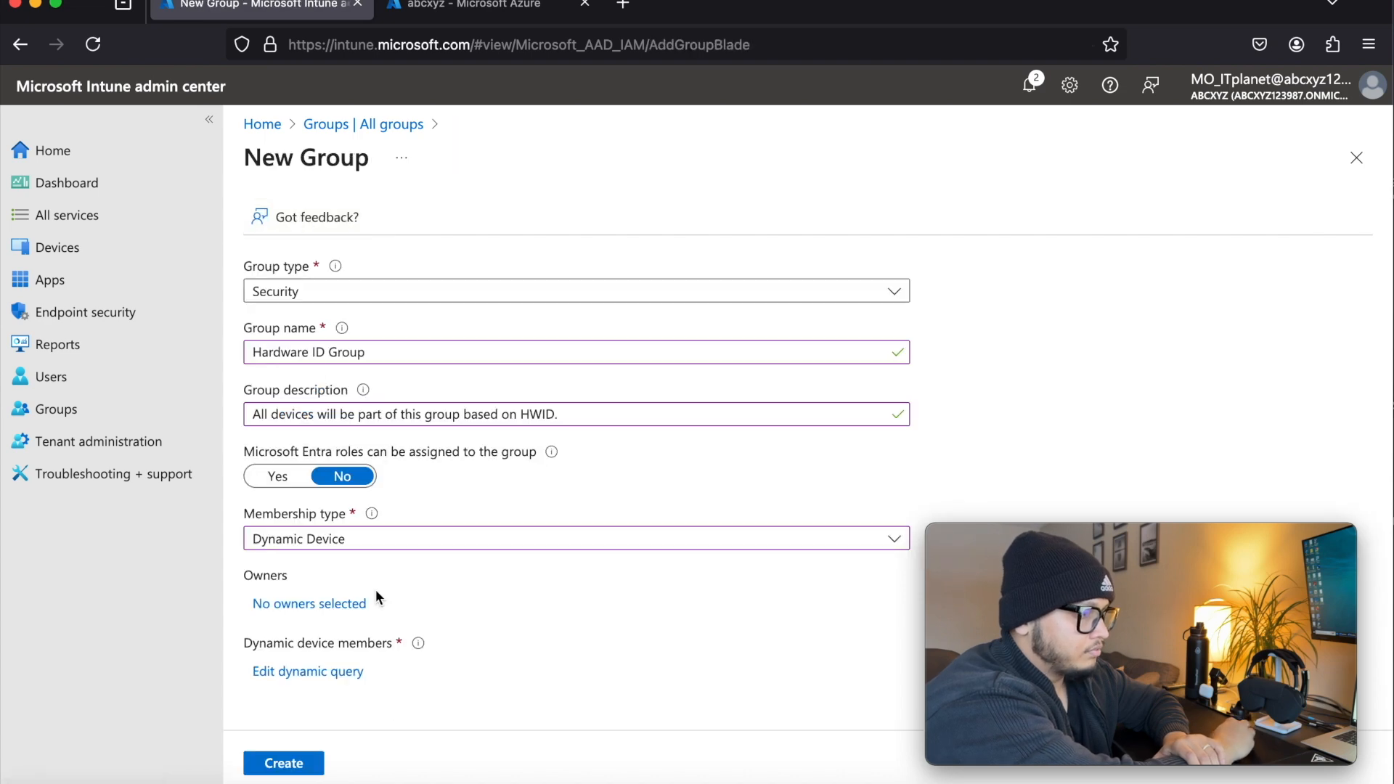
# Create the Hardware ID Group and refresh the list of all groups
pyautogui.click(304, 772)
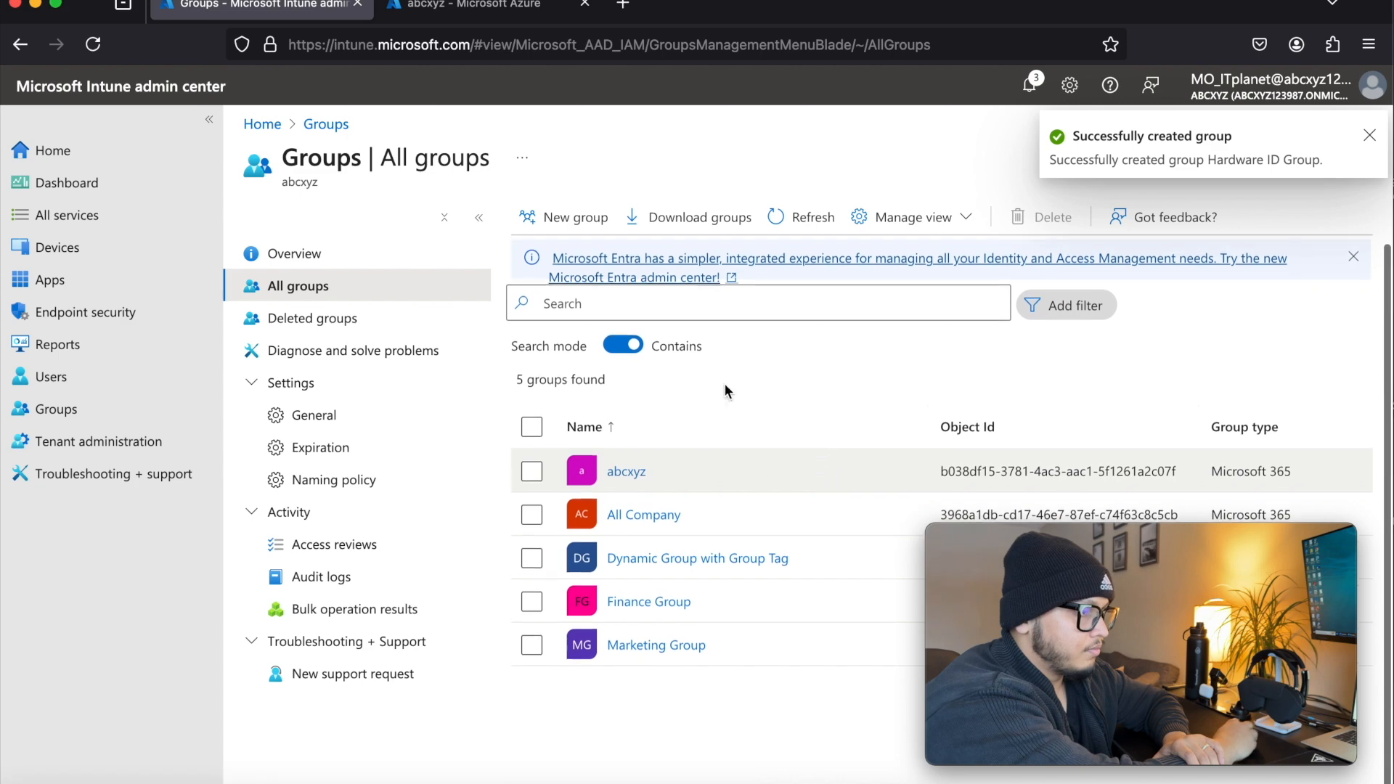
pyautogui.click(807, 215)
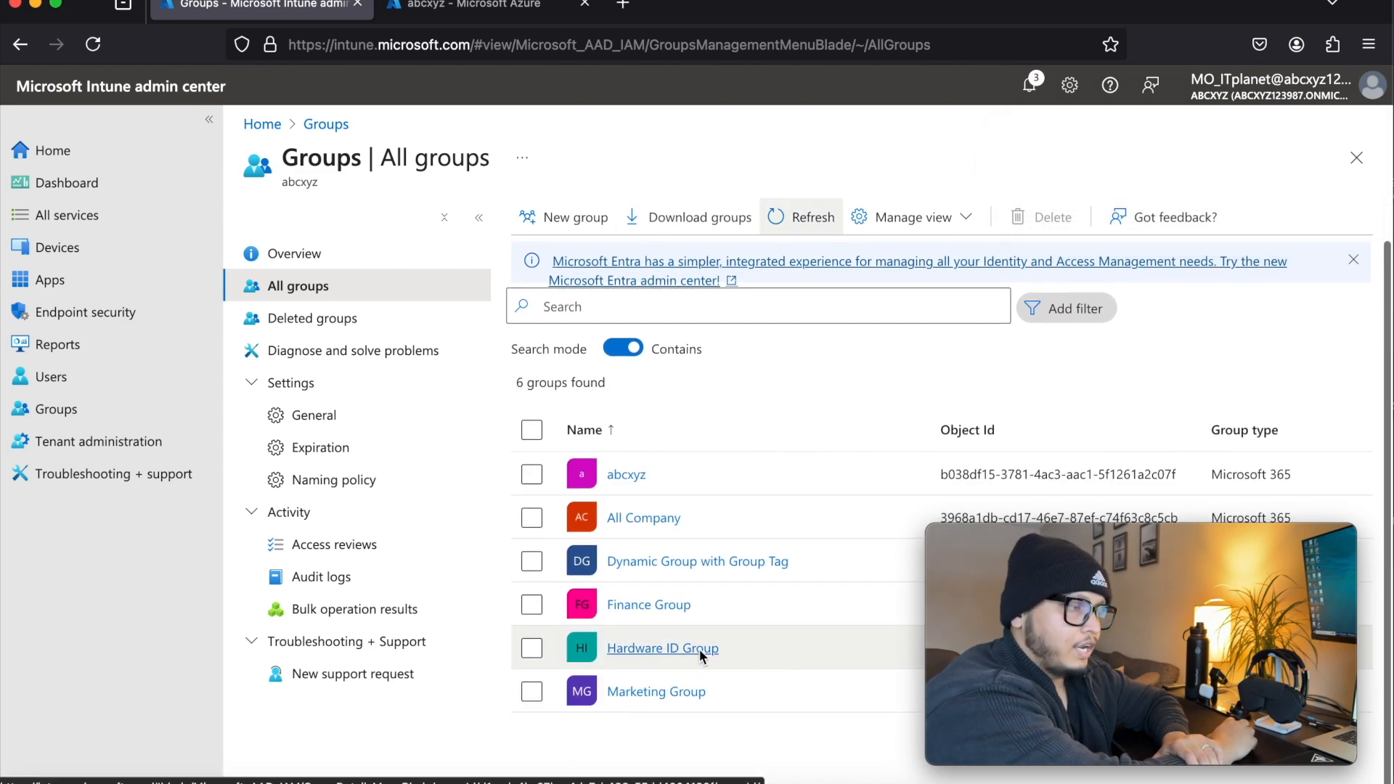
# Start another security group named Device Country Canada, described as "All devices from Canada", with Dynamic User membership
pyautogui.click(576, 219)
pyautogui.click(409, 352)
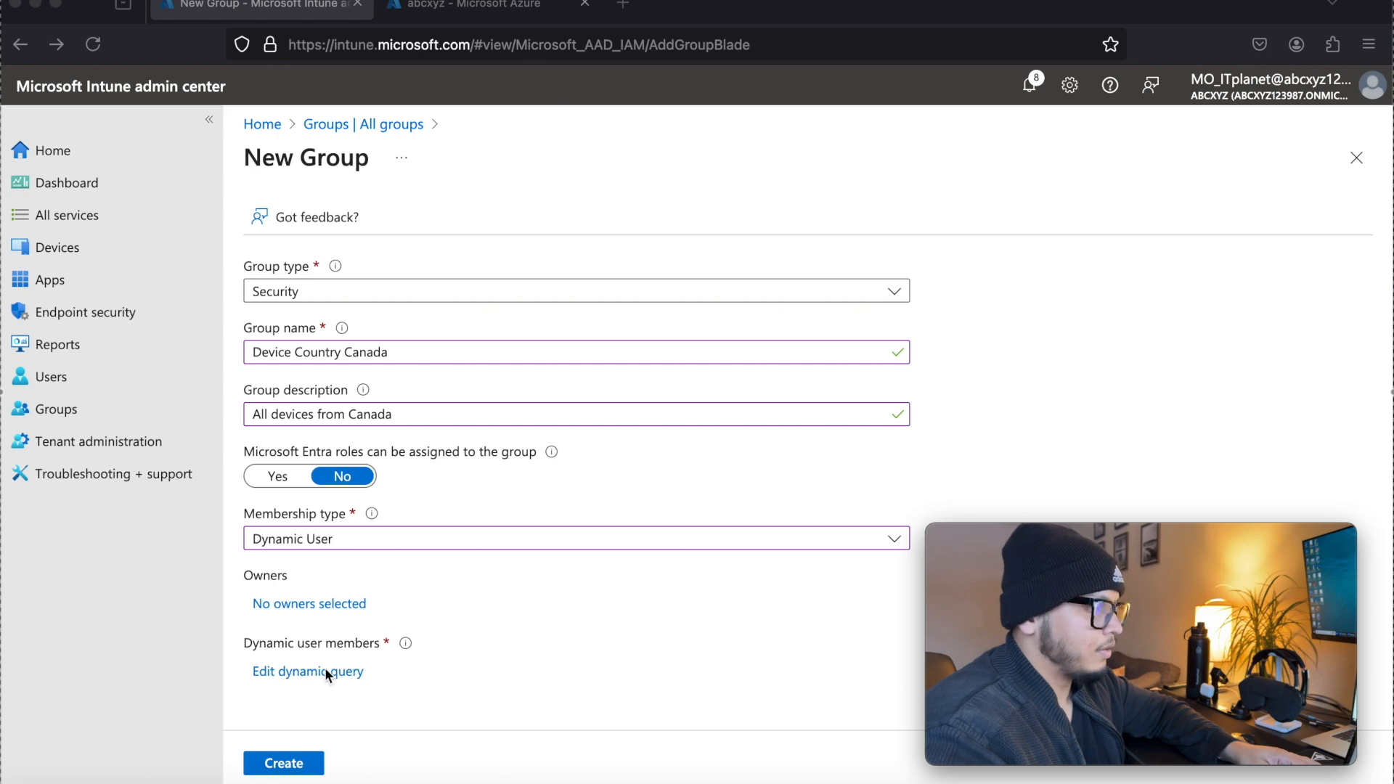
# Replace the group's dynamic query rule syntax with (User.country -eq "Canada") and save the rule
pyautogui.click(325, 668)
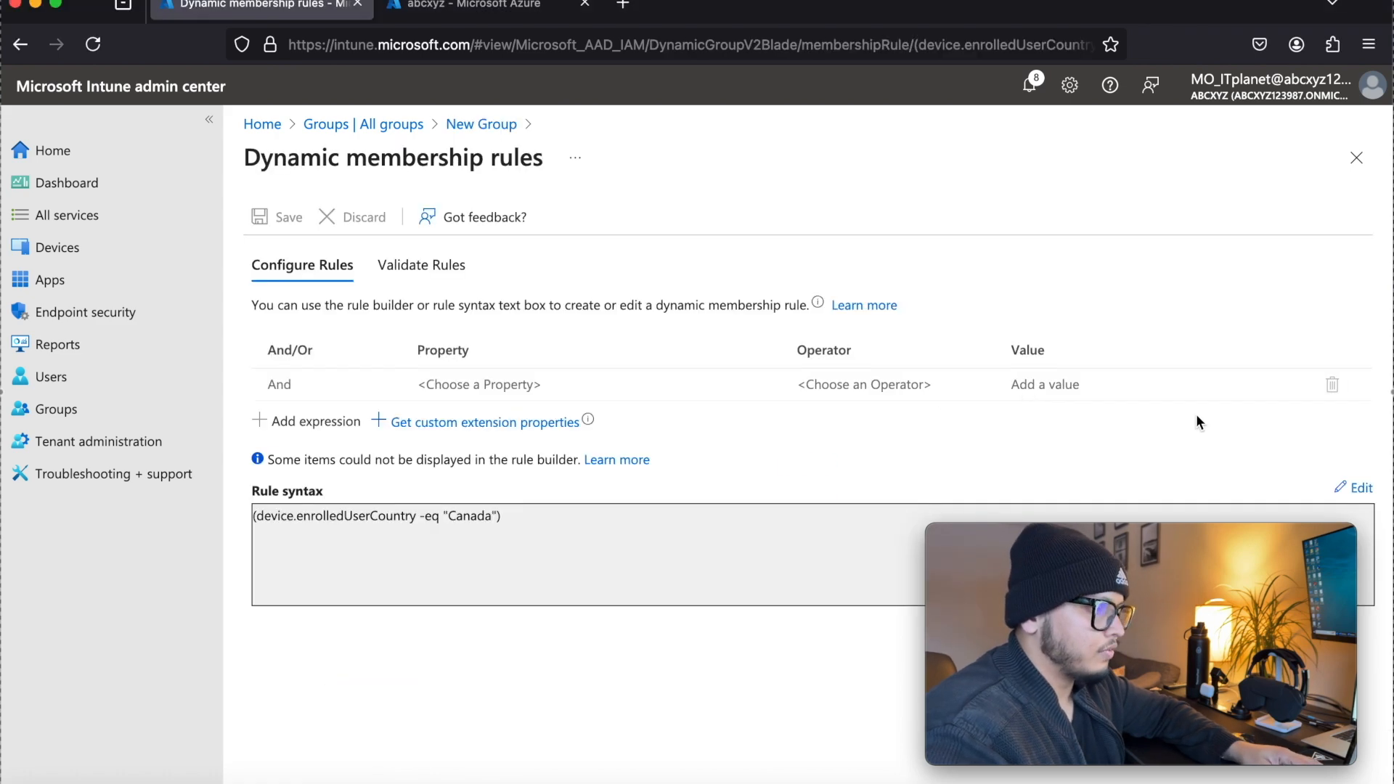
pyautogui.click(1356, 487)
pyautogui.press('super+a')
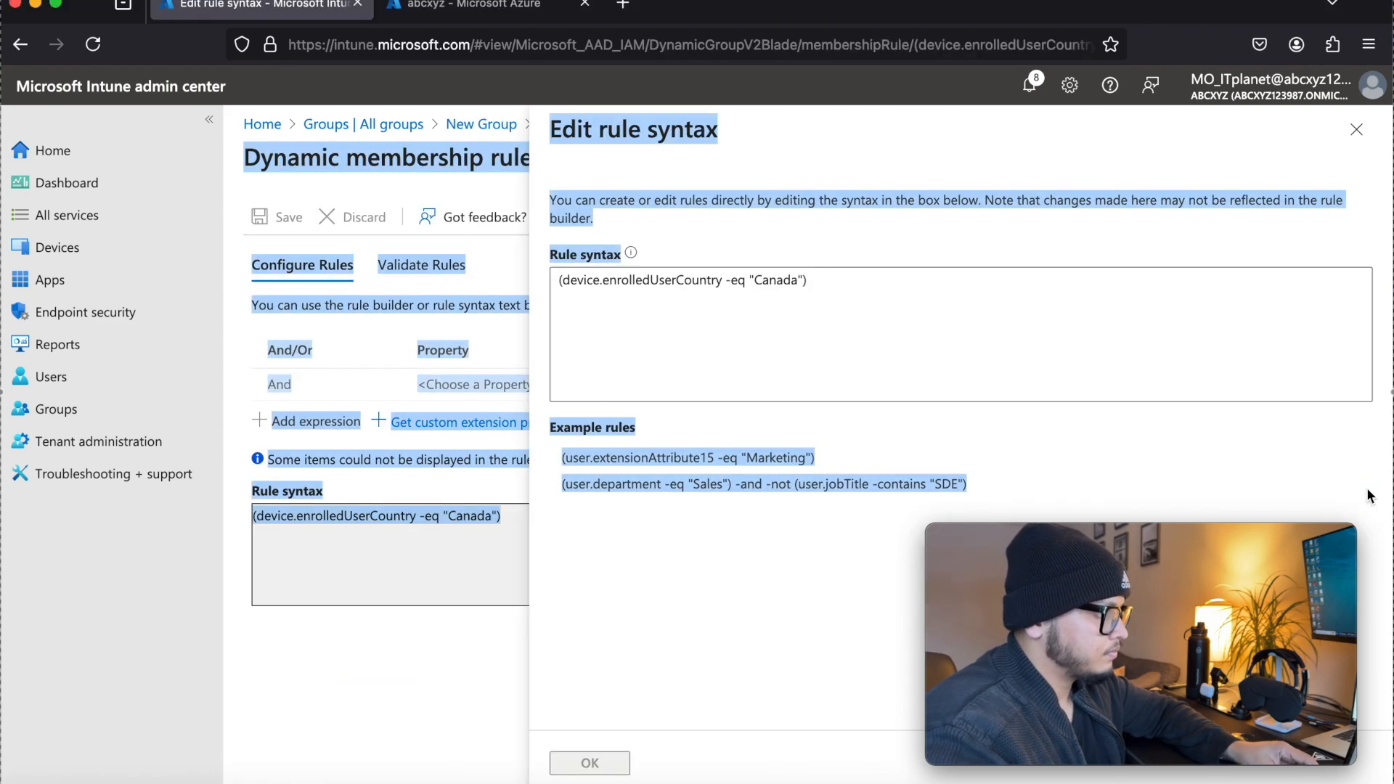
pyautogui.click(1096, 387)
pyautogui.press('super+a')
pyautogui.write('(User.country -eq "Canada")')
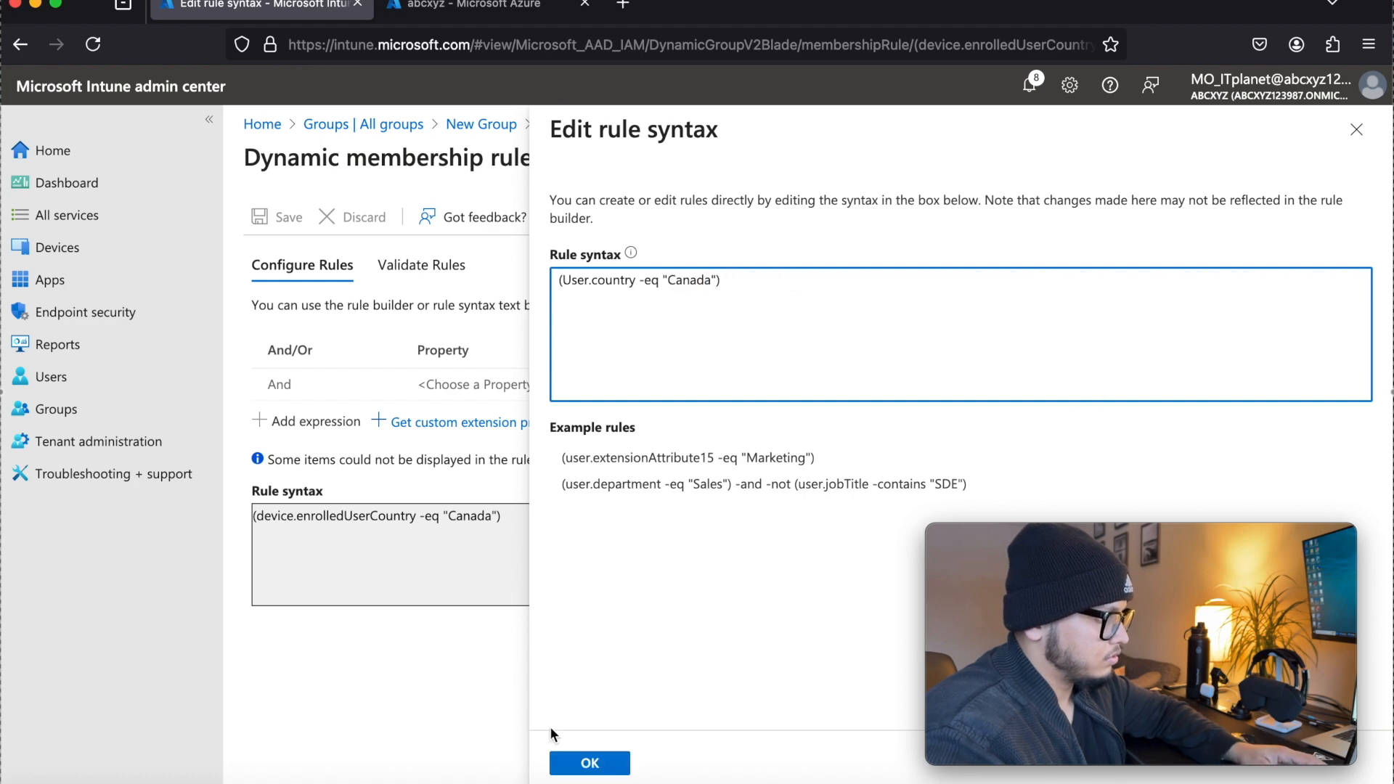
pyautogui.click(588, 763)
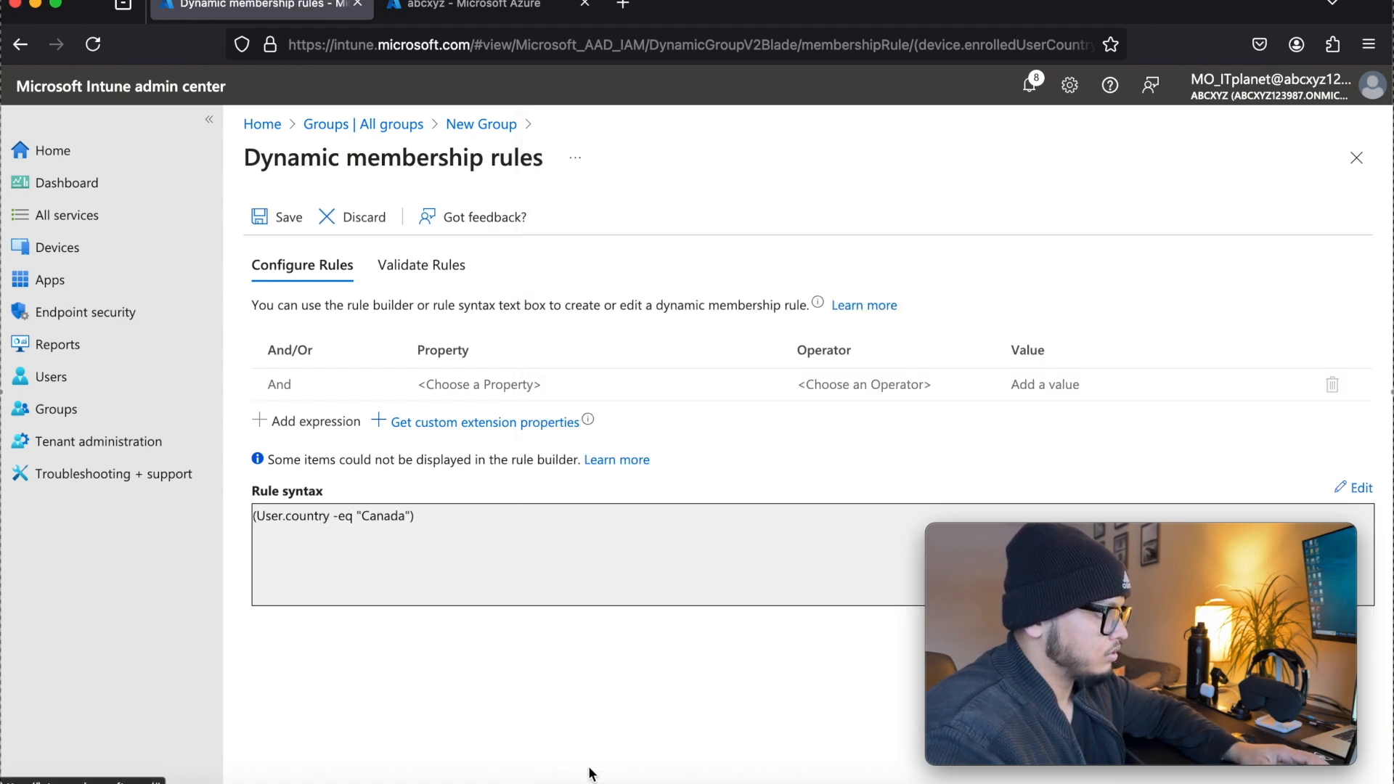
pyautogui.click(280, 220)
# Create the Device Country Canada group and refresh the list of all groups
pyautogui.click(281, 760)
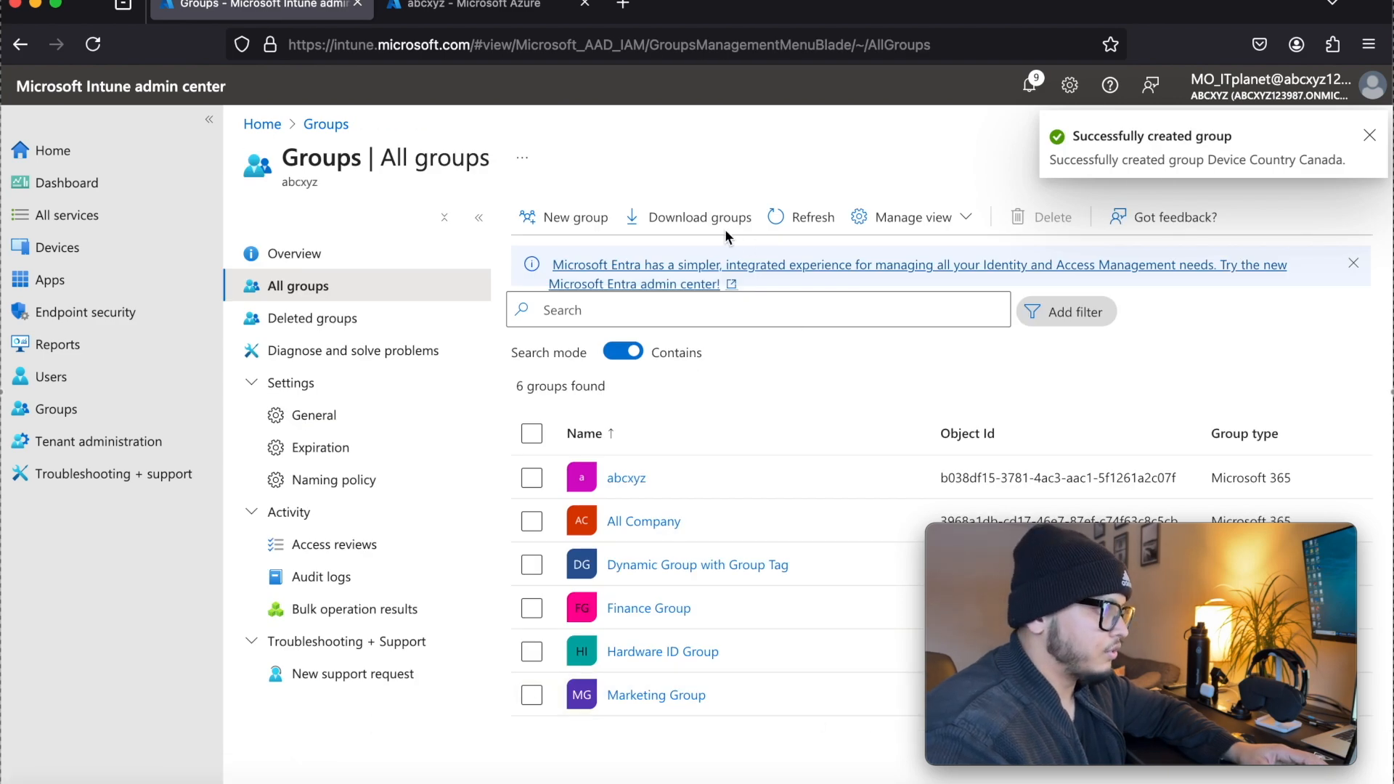
pyautogui.click(811, 219)
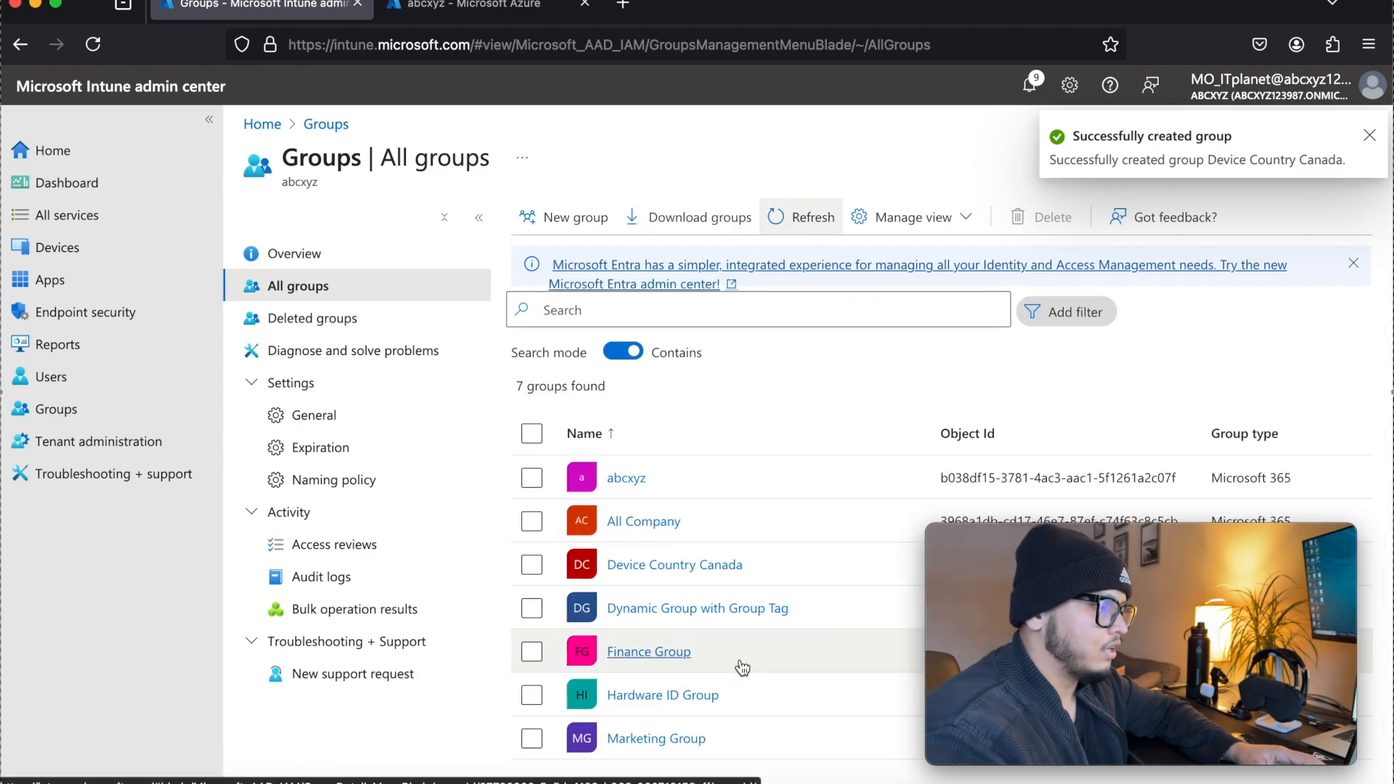
# Rename the Device Country Canada group to User Country Canada in its properties and save the change
pyautogui.click(713, 565)
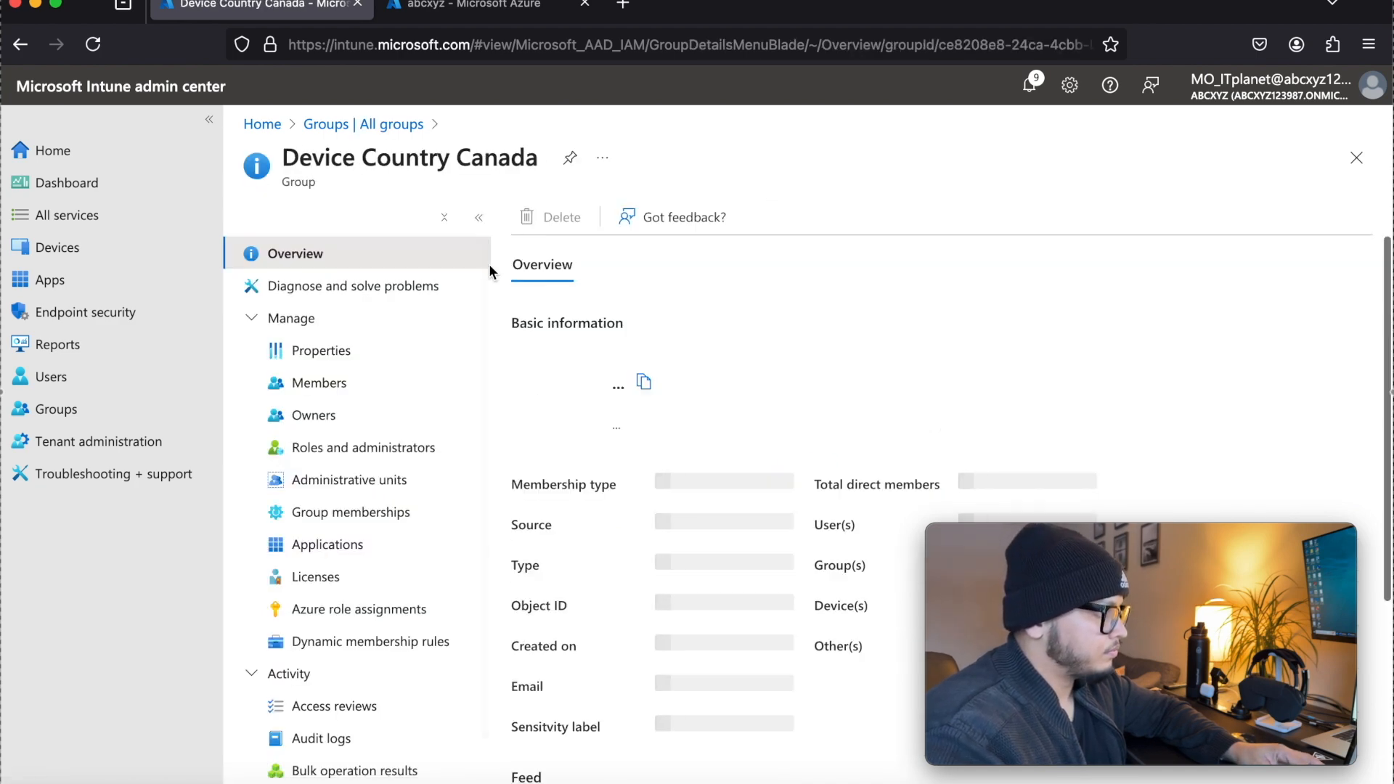
pyautogui.click(321, 350)
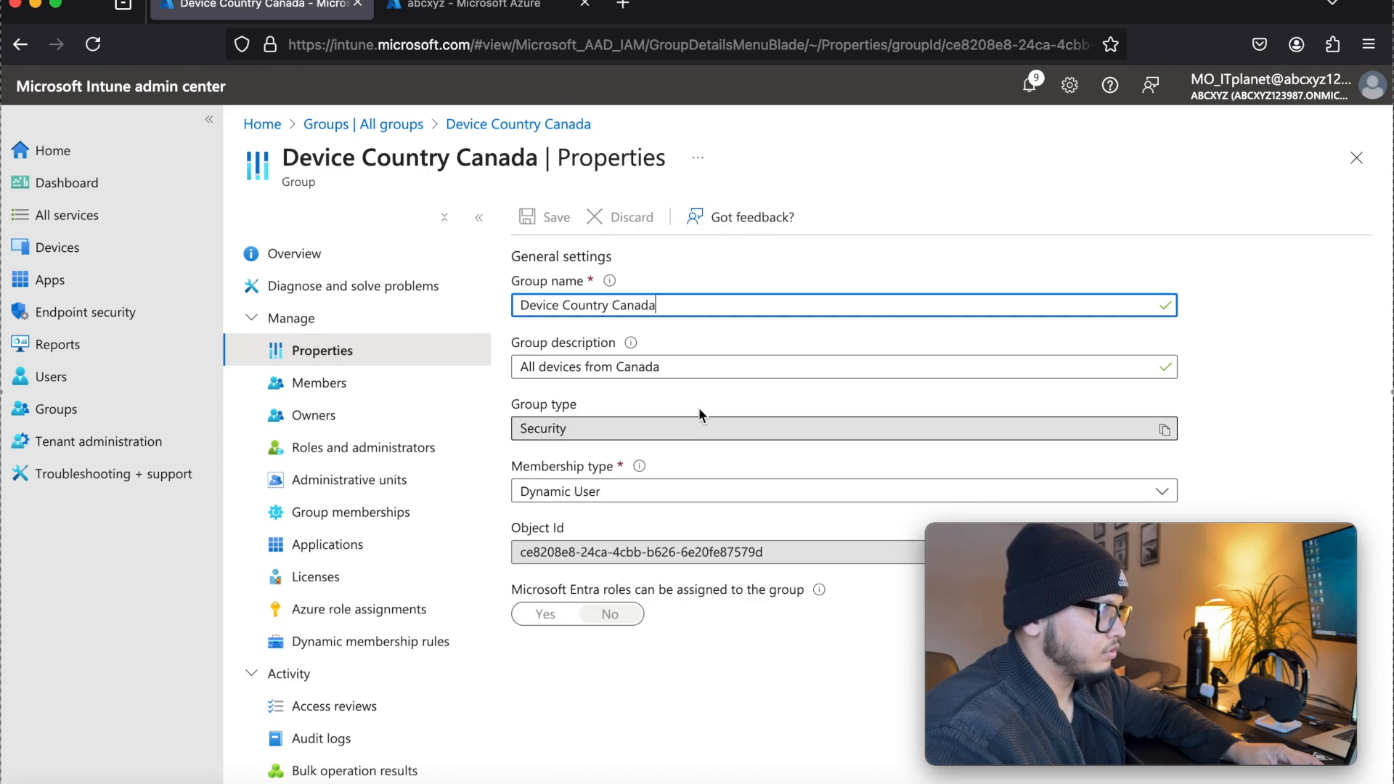
pyautogui.press('BackSpace')
pyautogui.press('BackSpace')
pyautogui.press('BackSpace')
pyautogui.press('BackSpace')
pyautogui.press('BackSpace')
pyautogui.press('BackSpace')
pyautogui.press('BackSpace')
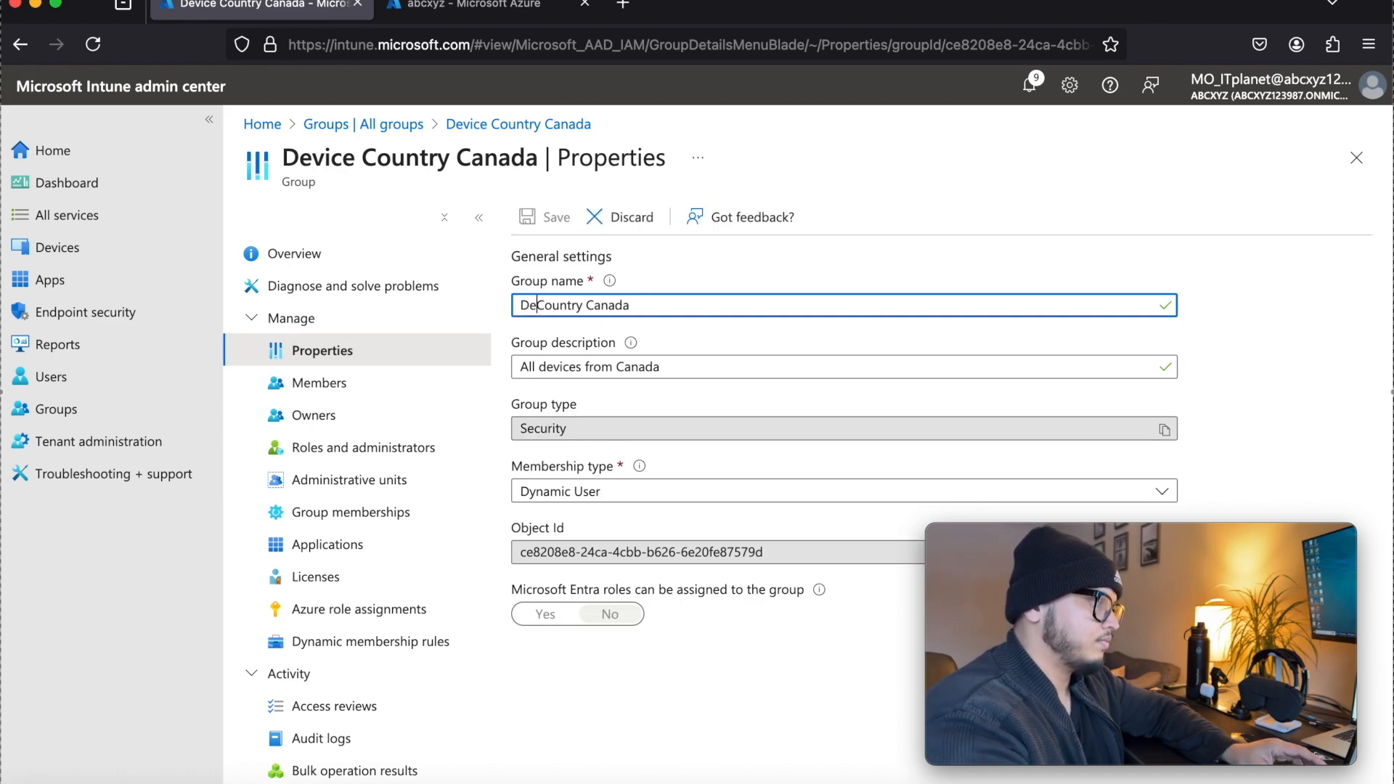
pyautogui.write('User')
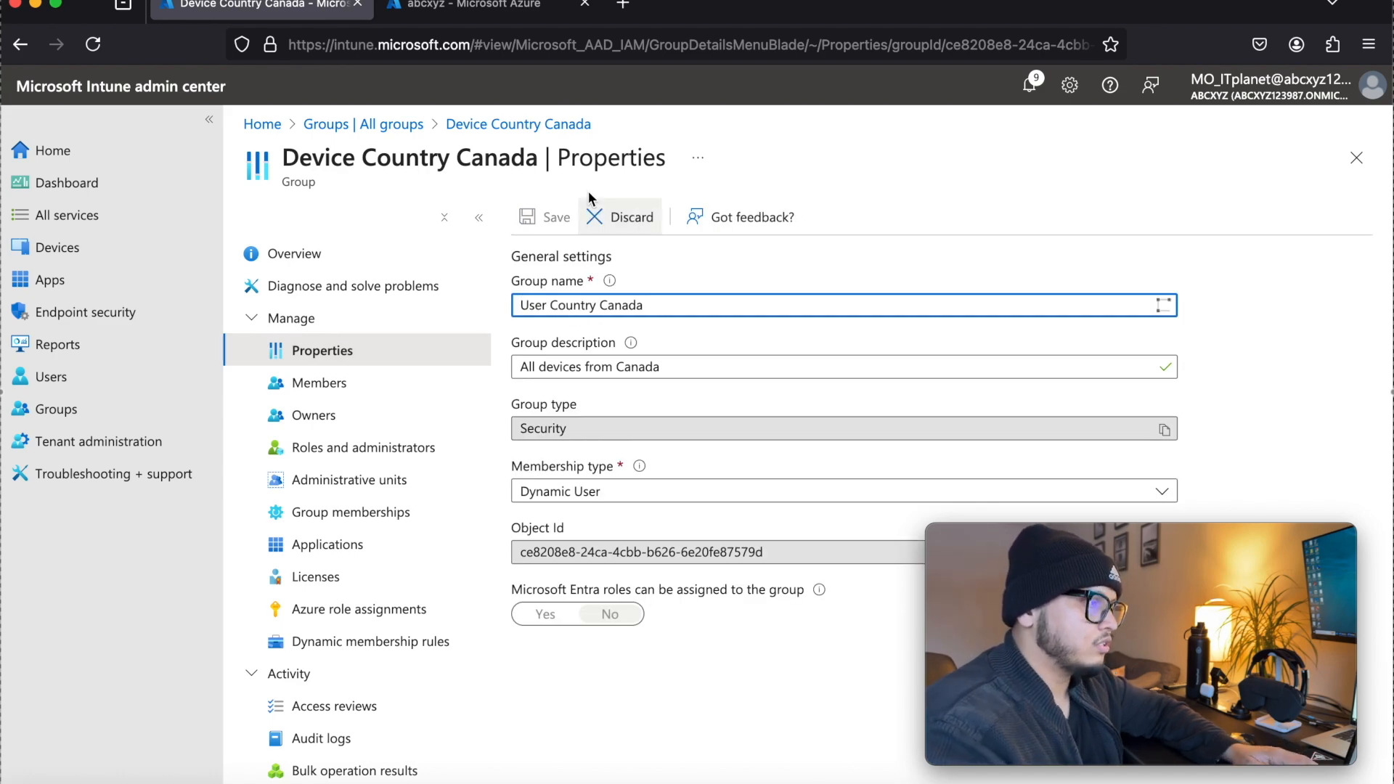
pyautogui.click(560, 217)
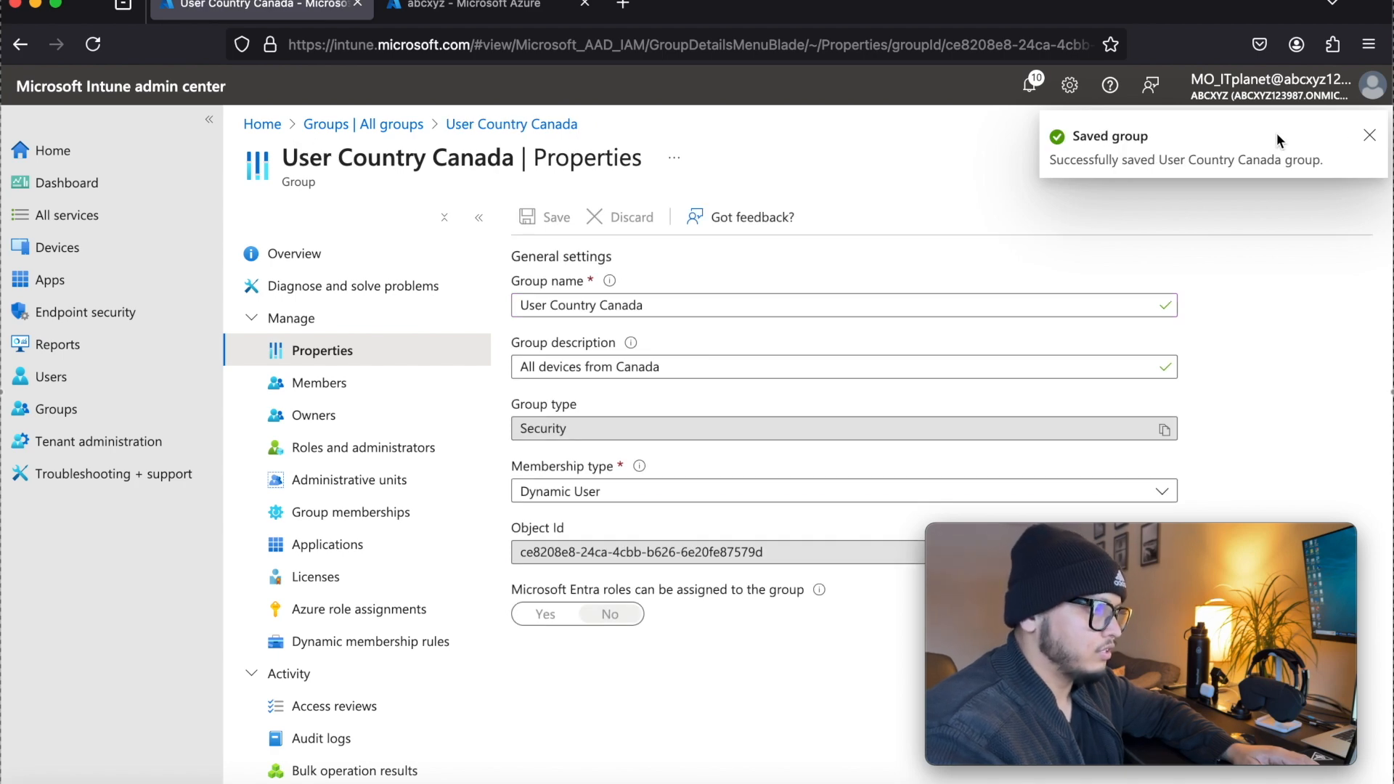
# Close the group's properties, return to all groups and refresh the list
pyautogui.click(1369, 138)
pyautogui.click(1356, 157)
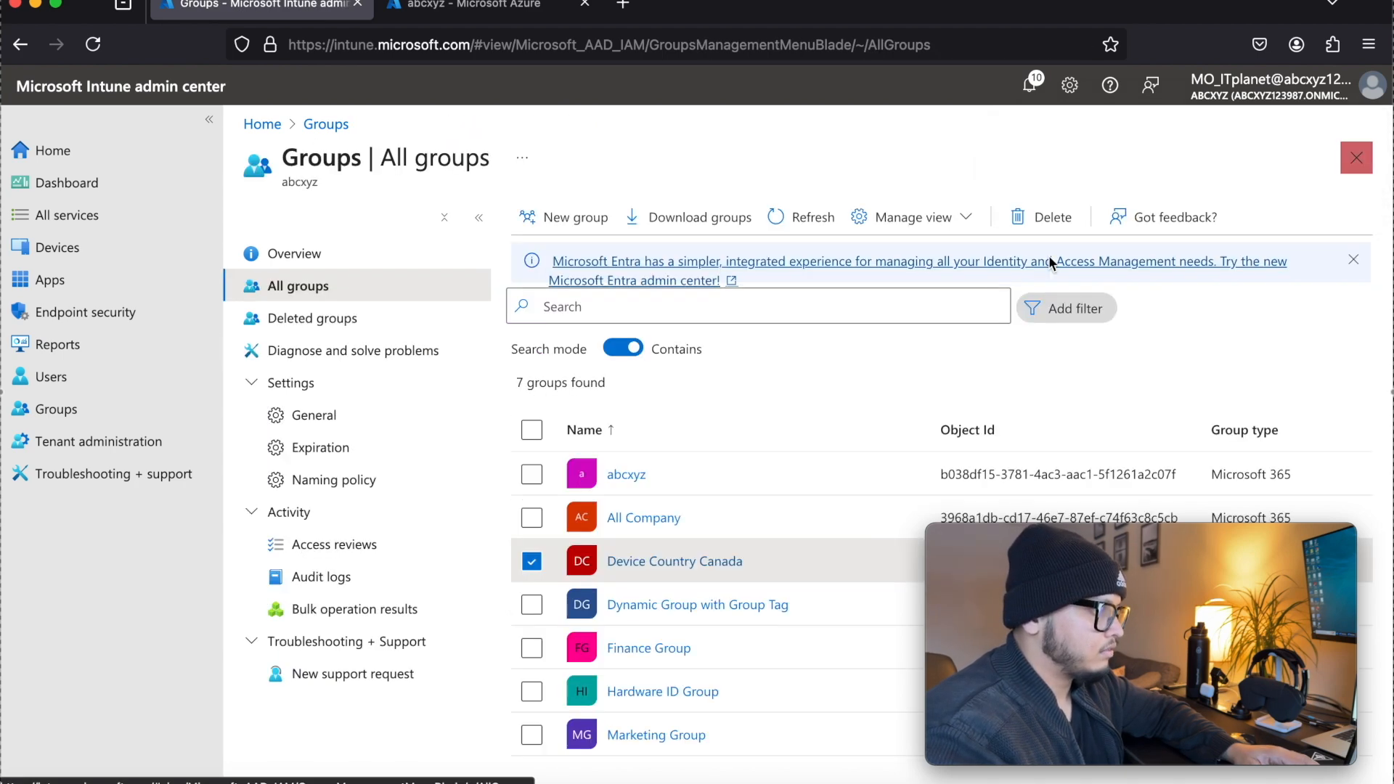
pyautogui.click(809, 221)
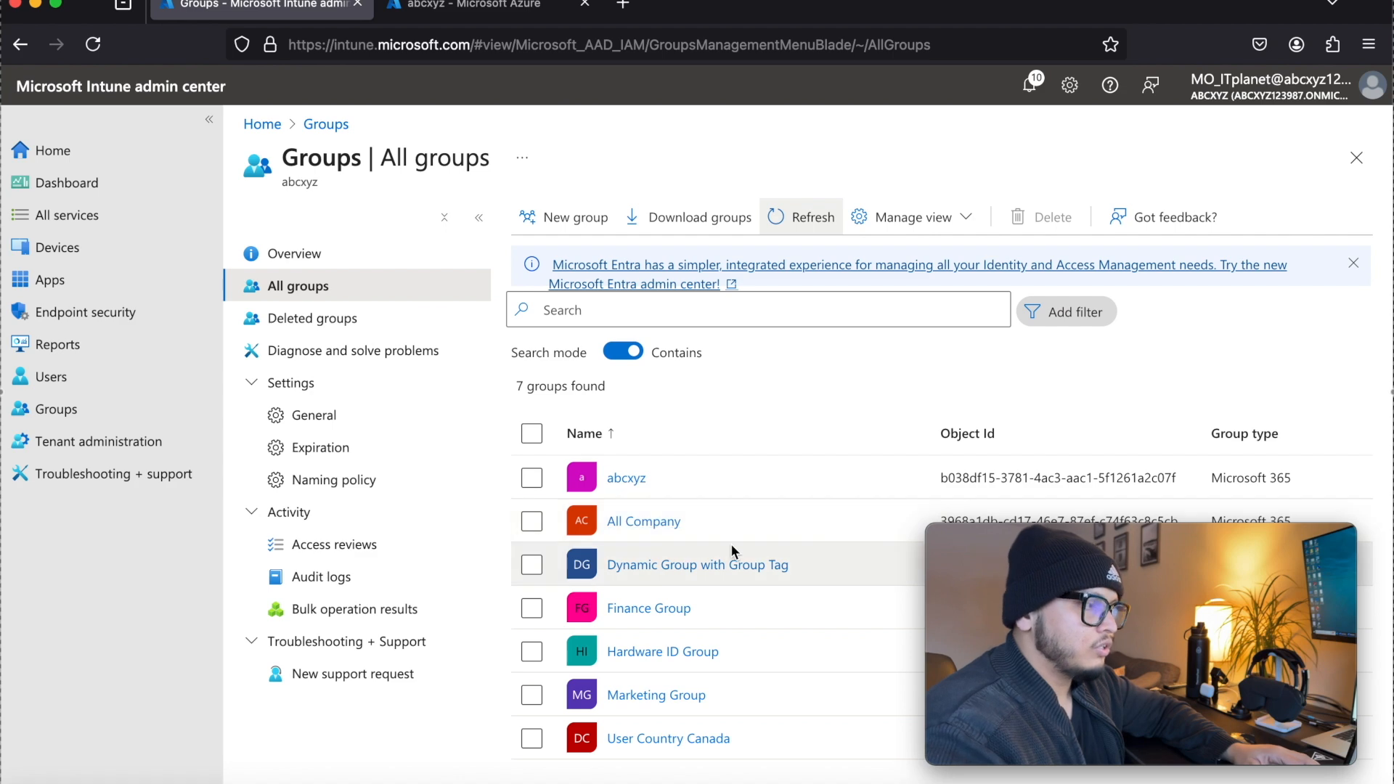